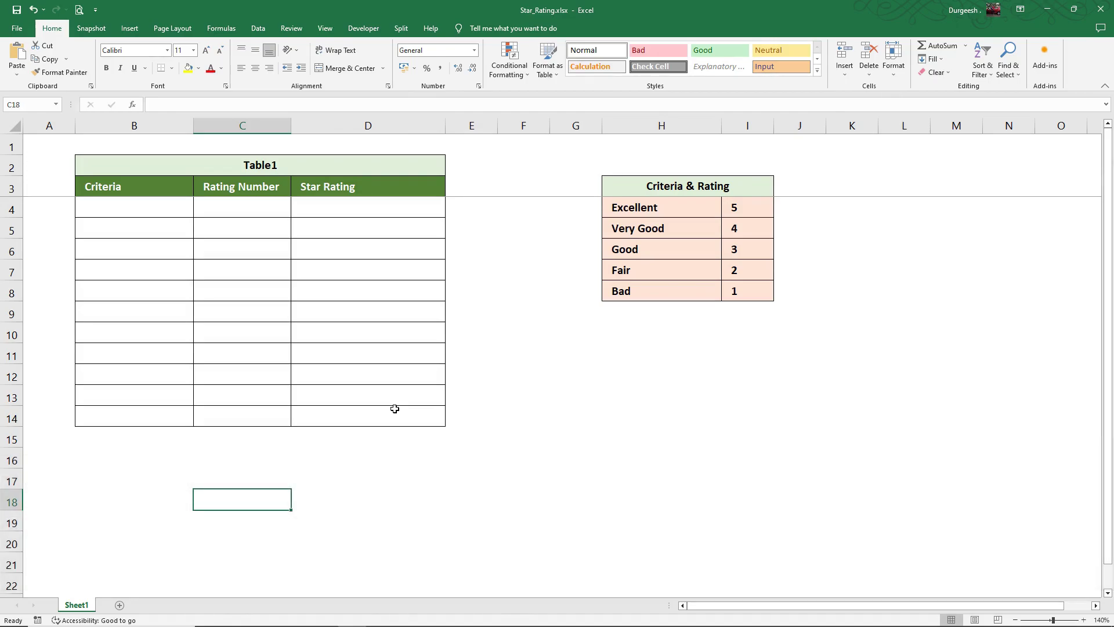
click(669, 195)
drag(669, 194, 707, 291)
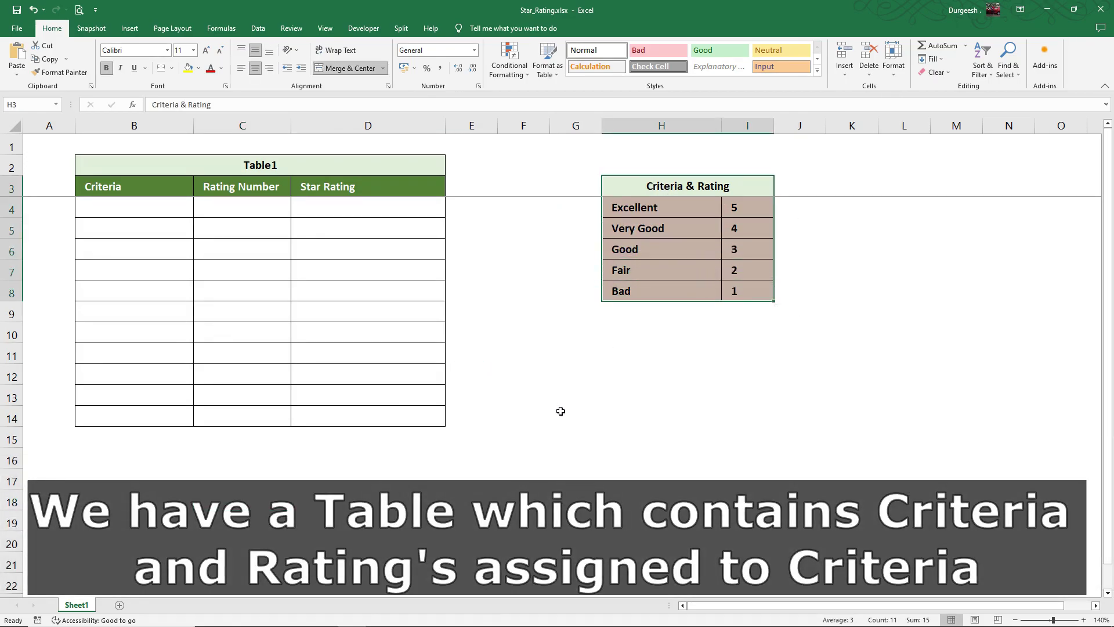
click(625, 323)
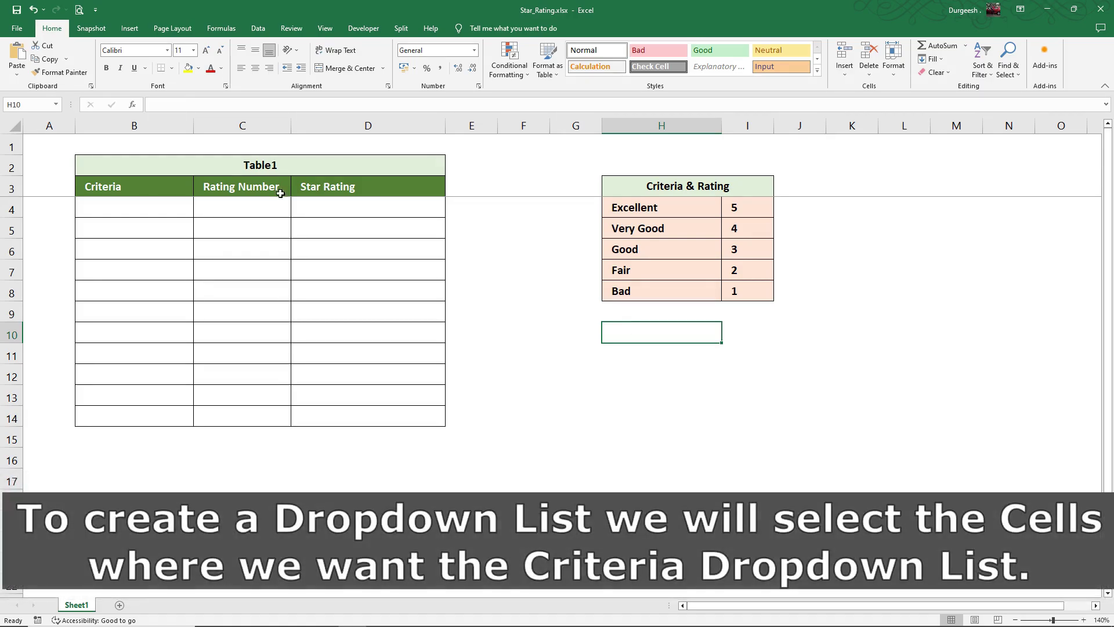
- Add list data validation to the Criteria cells B4:B14, using =$H$4:$H$8 from the Criteria & Rating table as source
drag(144, 211, 134, 410)
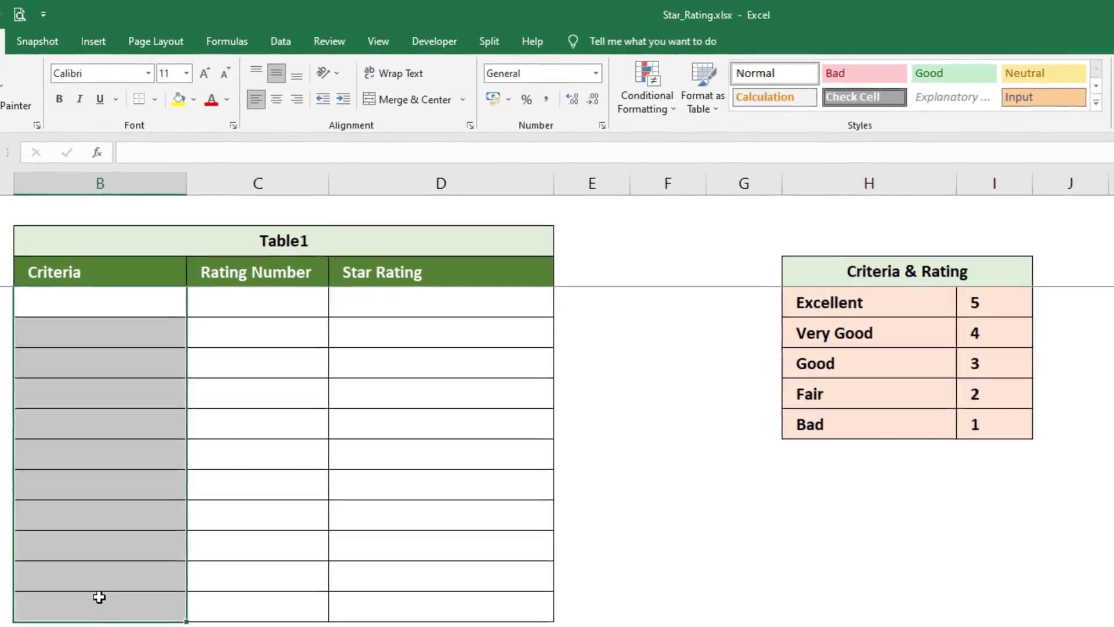
click(288, 39)
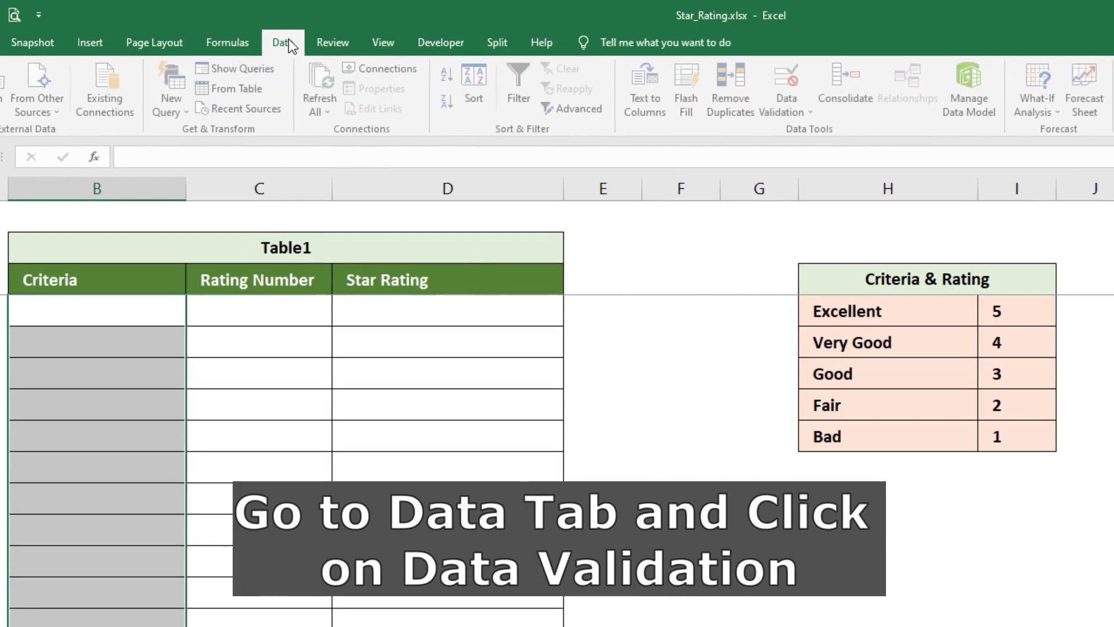
click(812, 114)
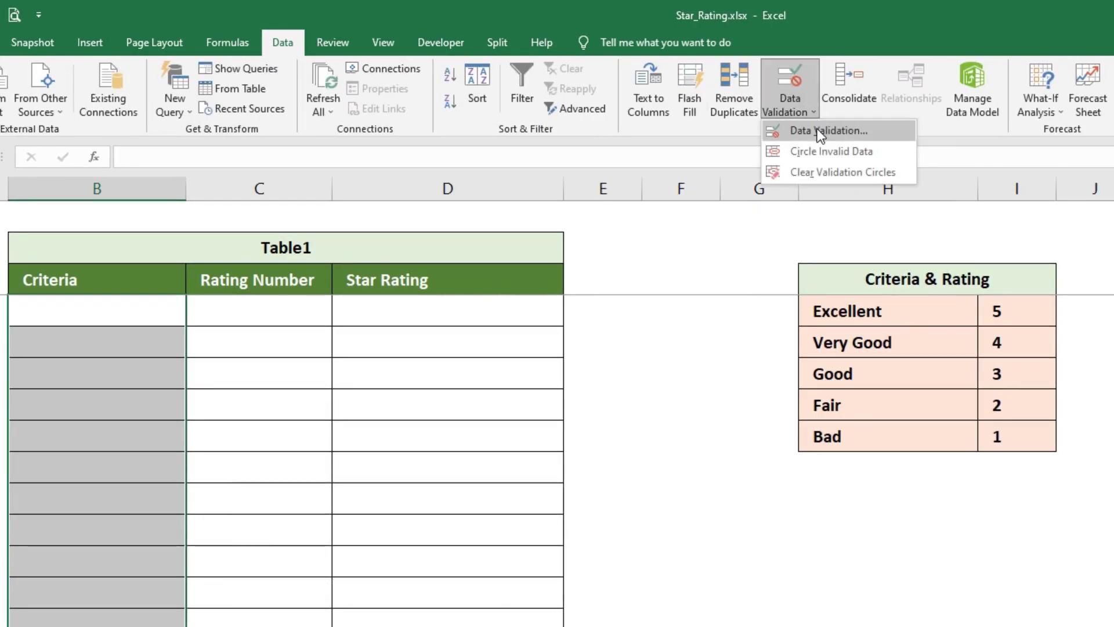
click(820, 133)
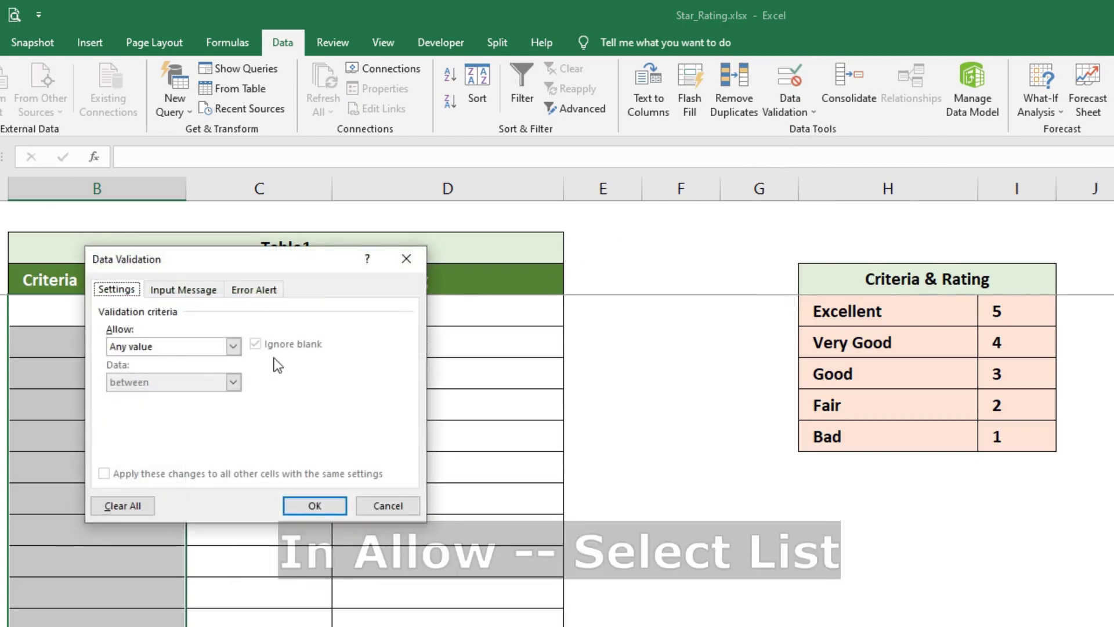
click(158, 347)
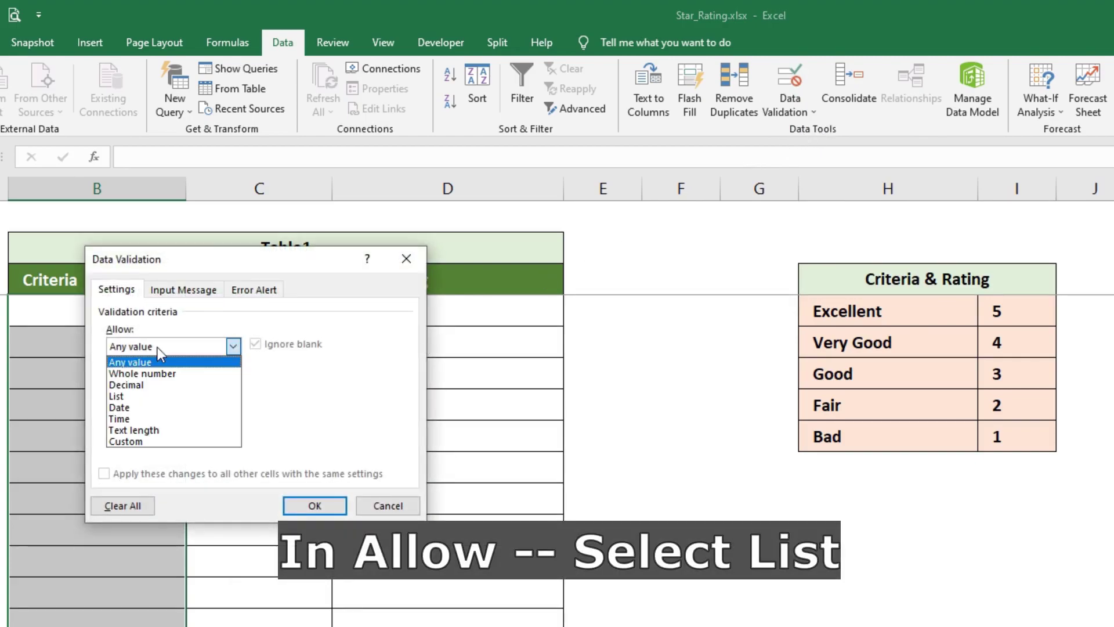
click(130, 395)
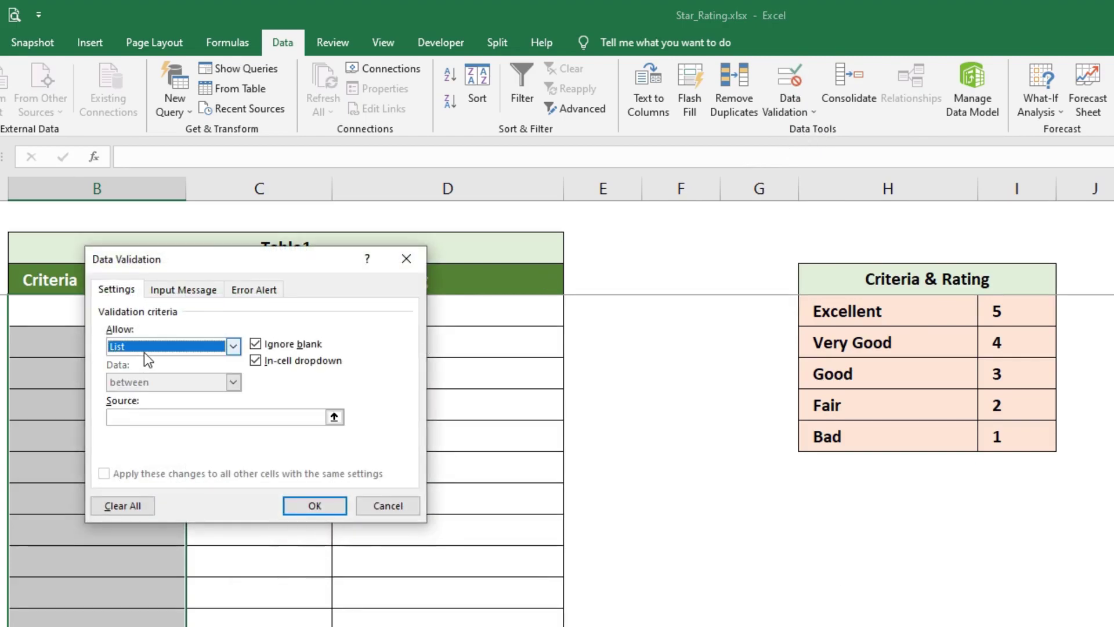
click(145, 414)
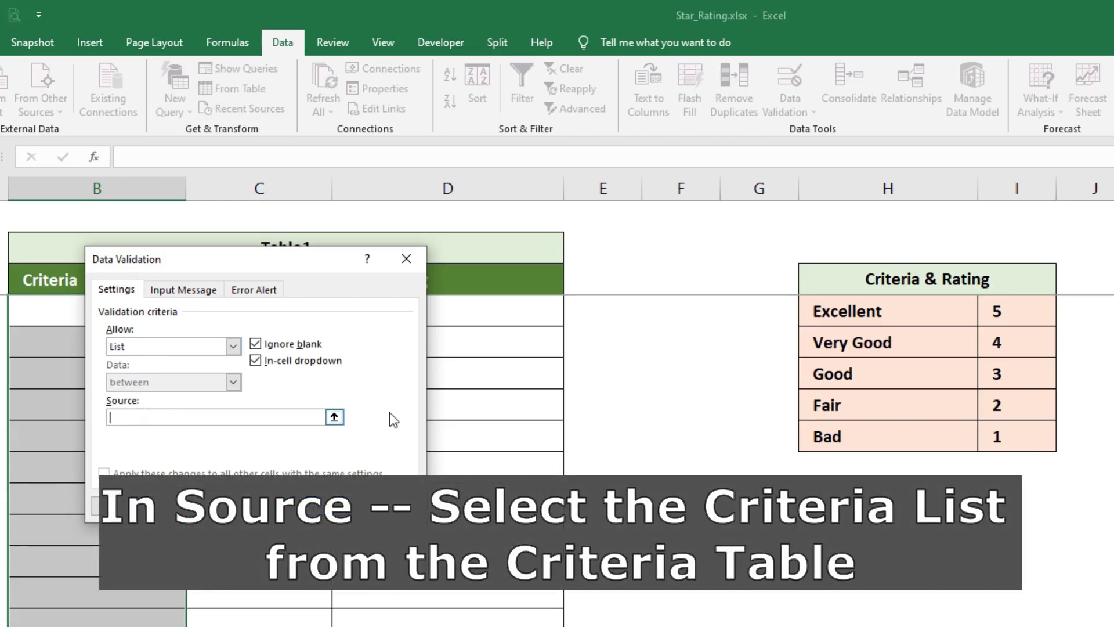
drag(851, 312, 825, 437)
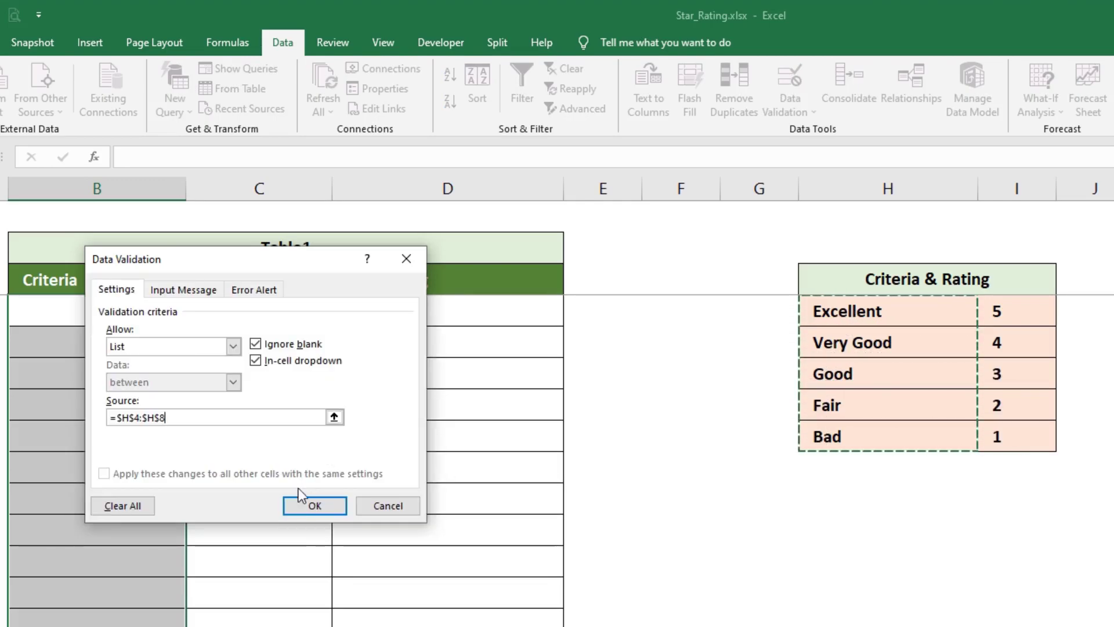
click(297, 506)
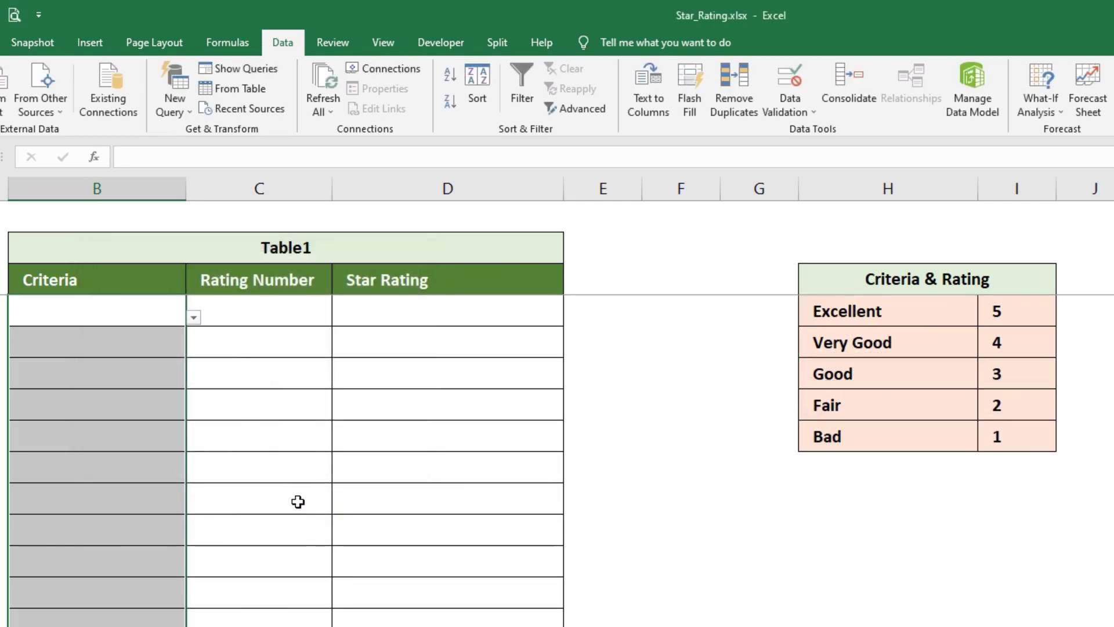
- Fill Criteria cells B4 to B6 from their dropdown lists with Very Good, Fair and Good
click(118, 429)
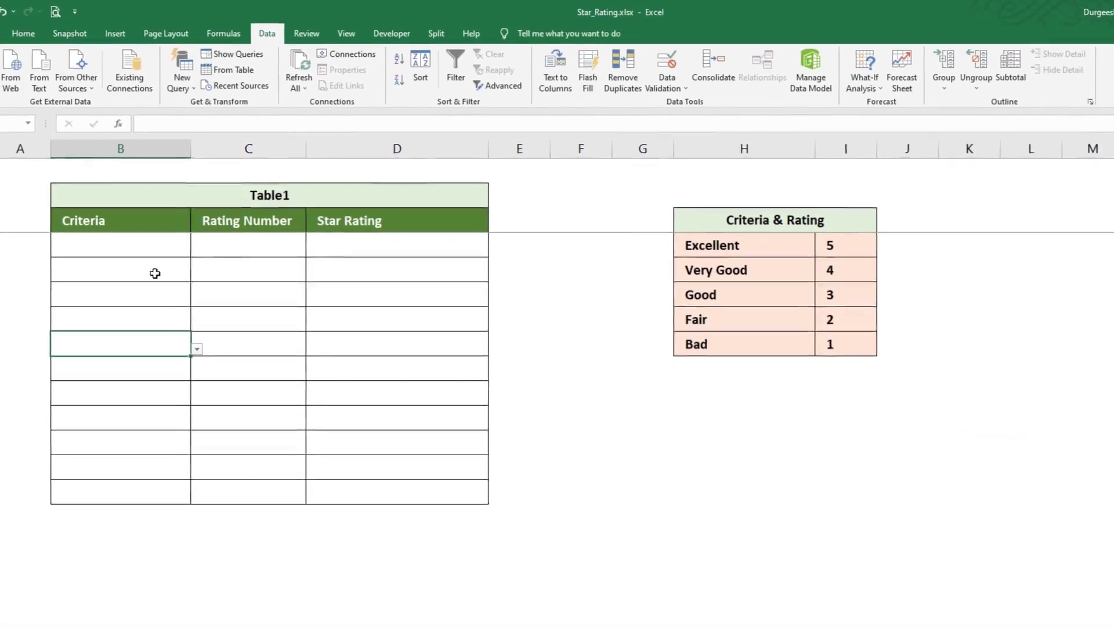
click(161, 250)
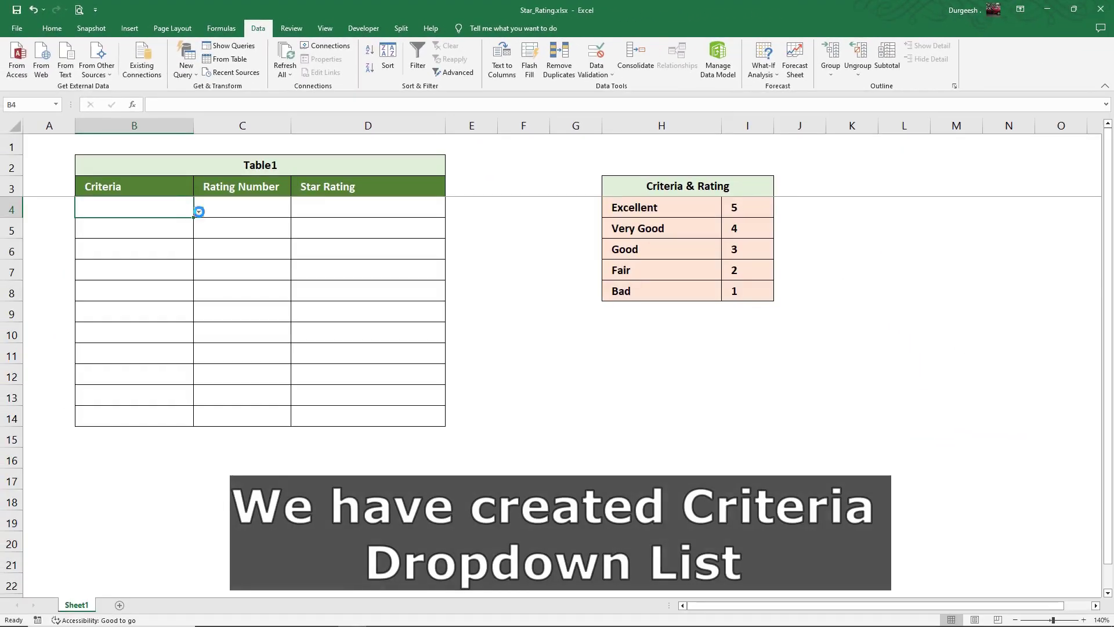
click(199, 212)
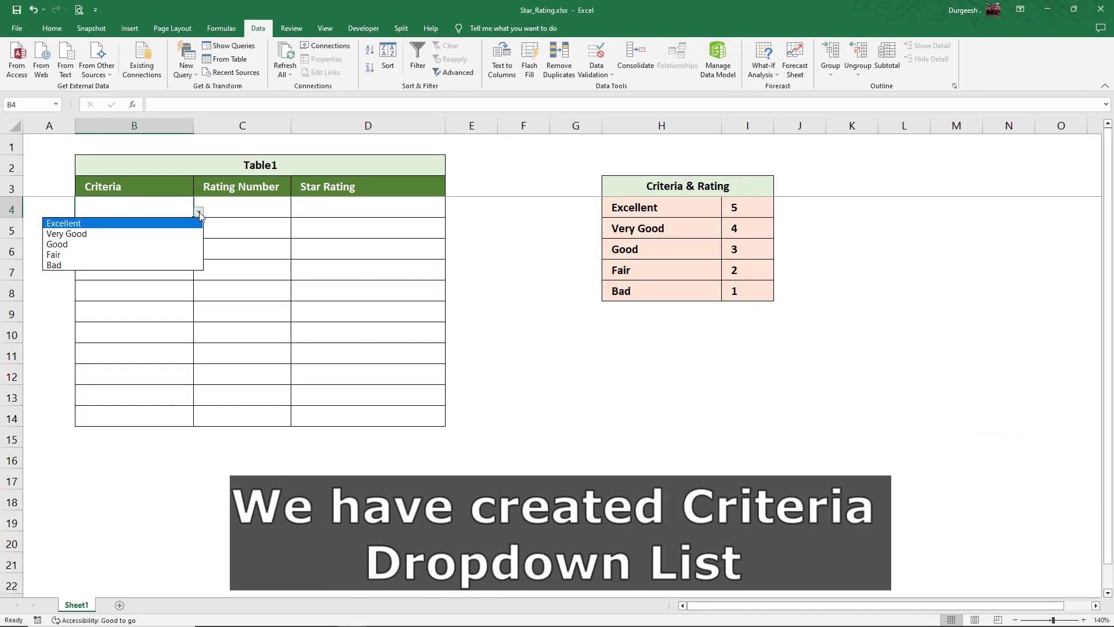
click(116, 233)
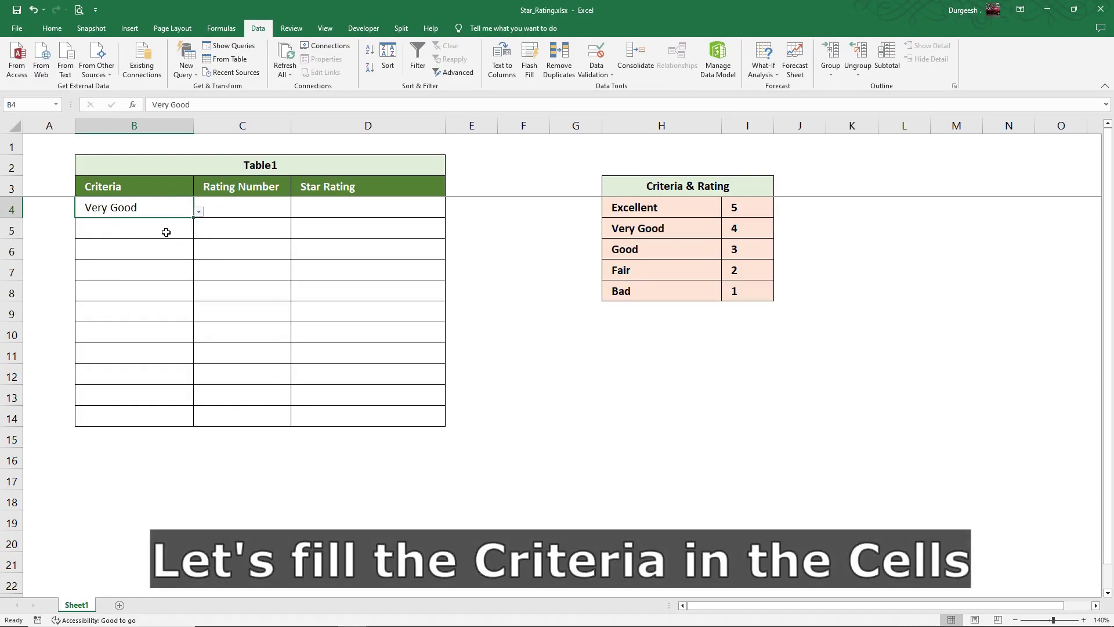
click(181, 232)
click(199, 232)
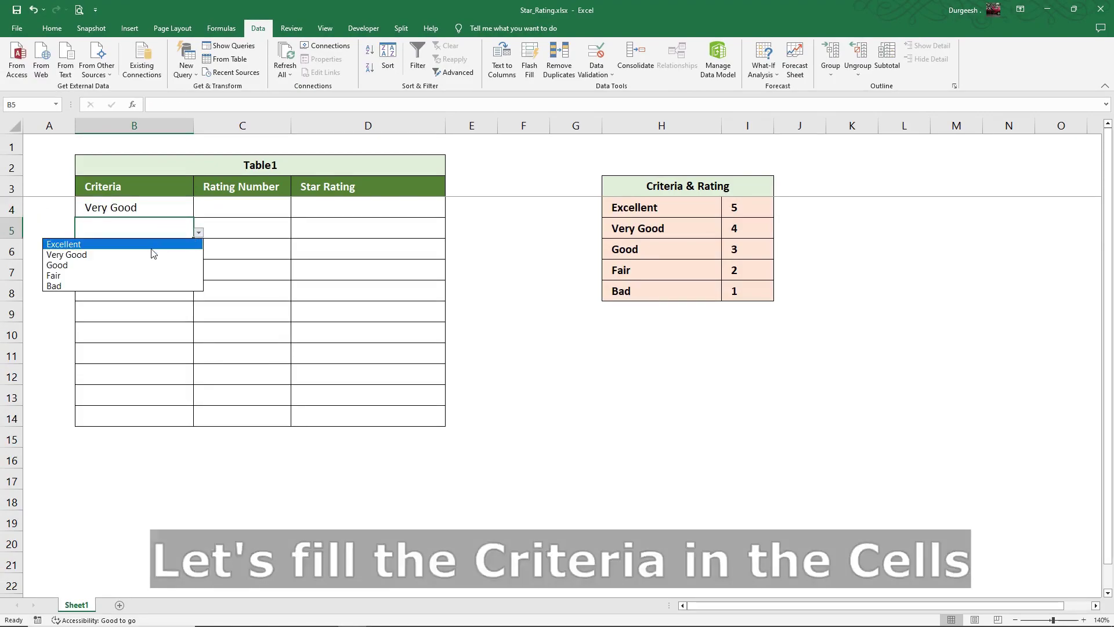
click(114, 273)
click(187, 252)
click(200, 254)
click(116, 286)
- Choose Bad, Excellent, Good and Fair from the dropdown lists of Criteria cells B7 to B10
click(180, 273)
click(199, 275)
click(113, 328)
click(180, 295)
click(200, 295)
click(101, 308)
click(117, 349)
click(179, 336)
click(199, 337)
click(110, 379)
- Complete Criteria cells B11 to B14 with the dropdown choices Bad, Excellent, Very Good and Good
click(199, 358)
click(110, 411)
click(199, 379)
click(136, 390)
click(137, 394)
click(199, 400)
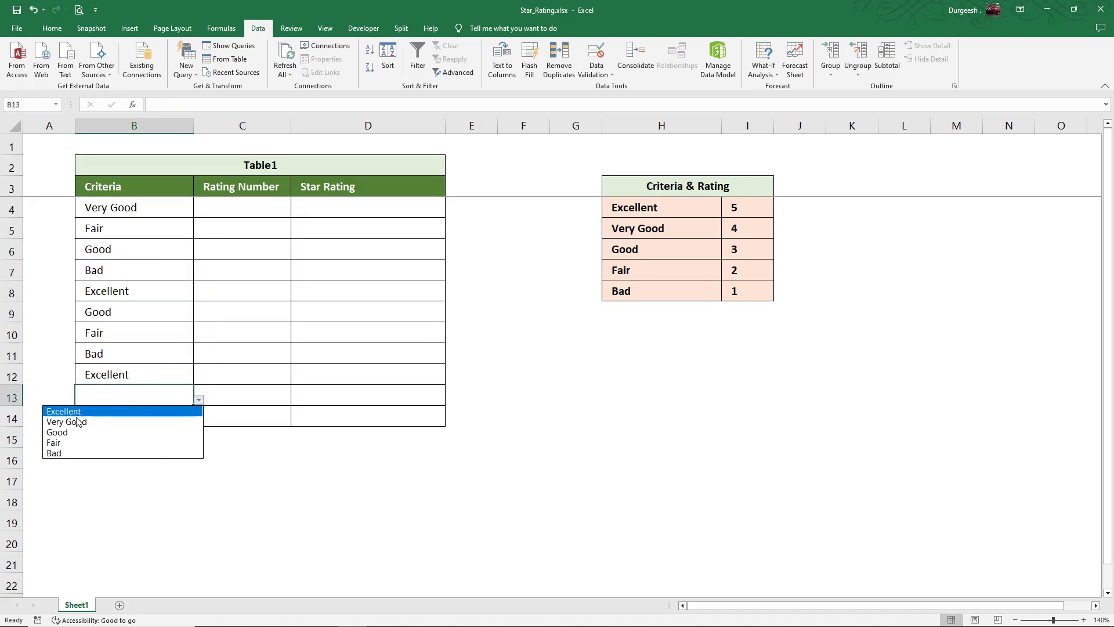
click(102, 422)
click(180, 416)
click(199, 420)
click(73, 454)
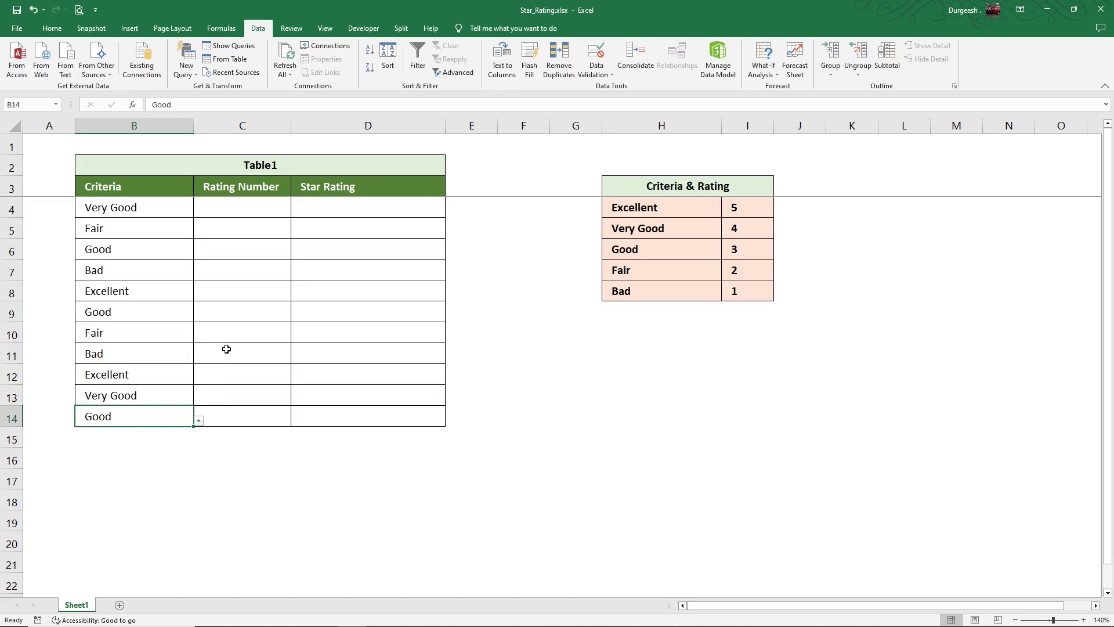
click(353, 294)
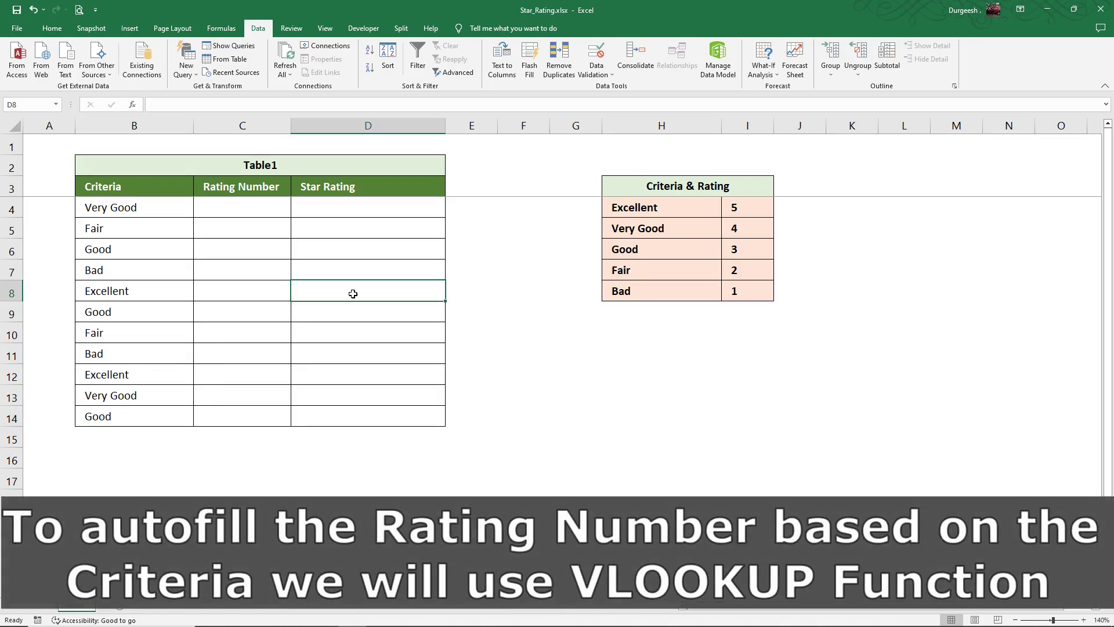
- Begin a VLOOKUP formula in Rating Number cell C4, with B4 as lookup value and H4:I8 as table array
click(230, 207)
text(=)
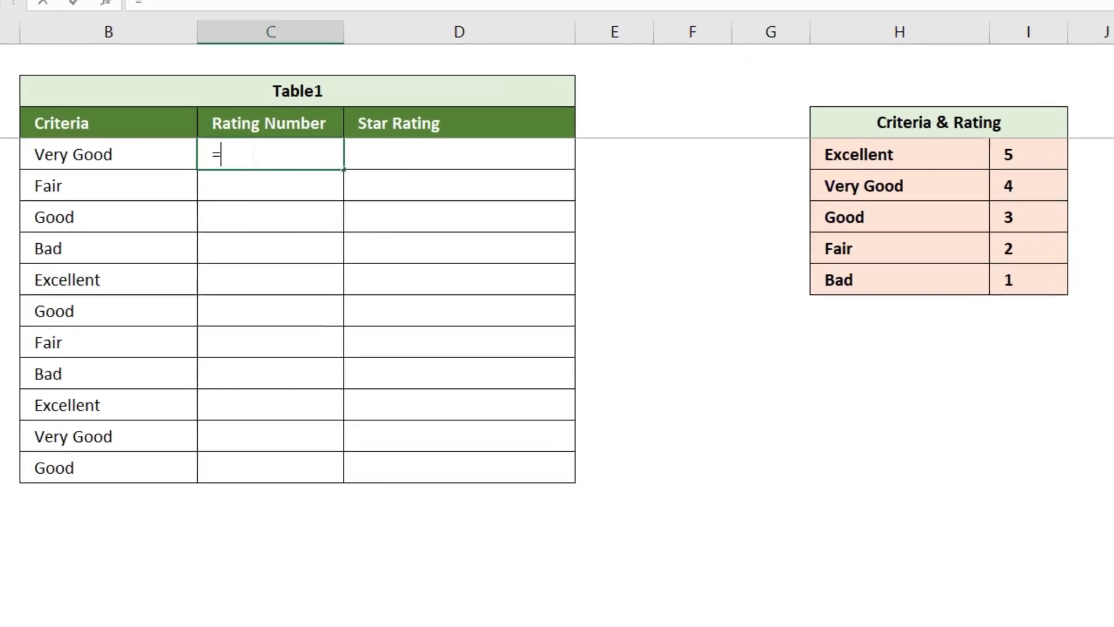
text(vloo)
key(Tab)
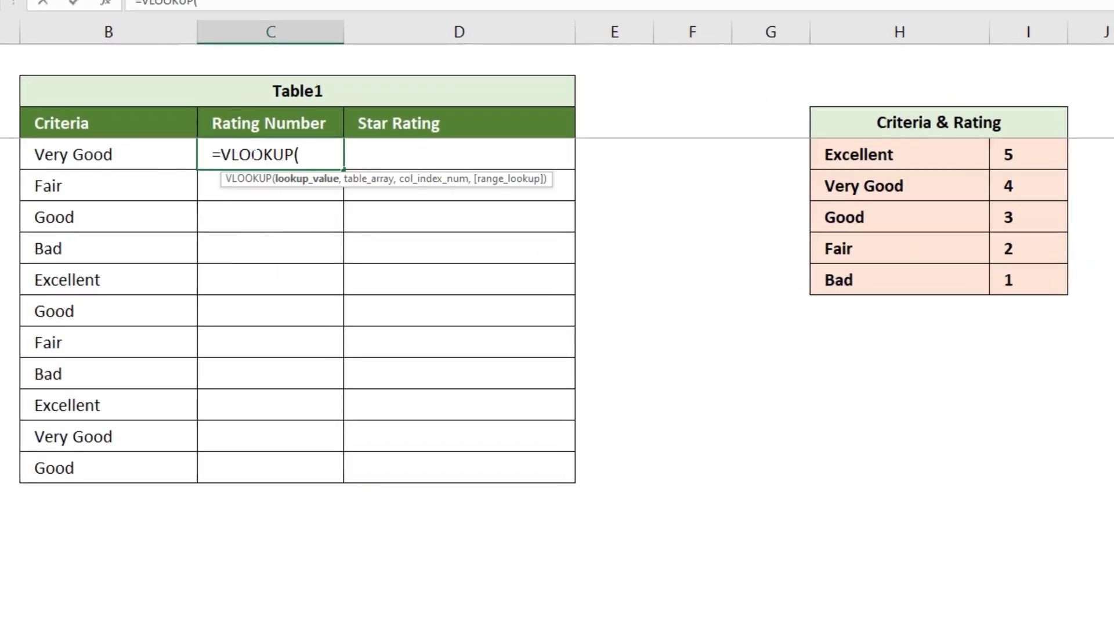
click(68, 159)
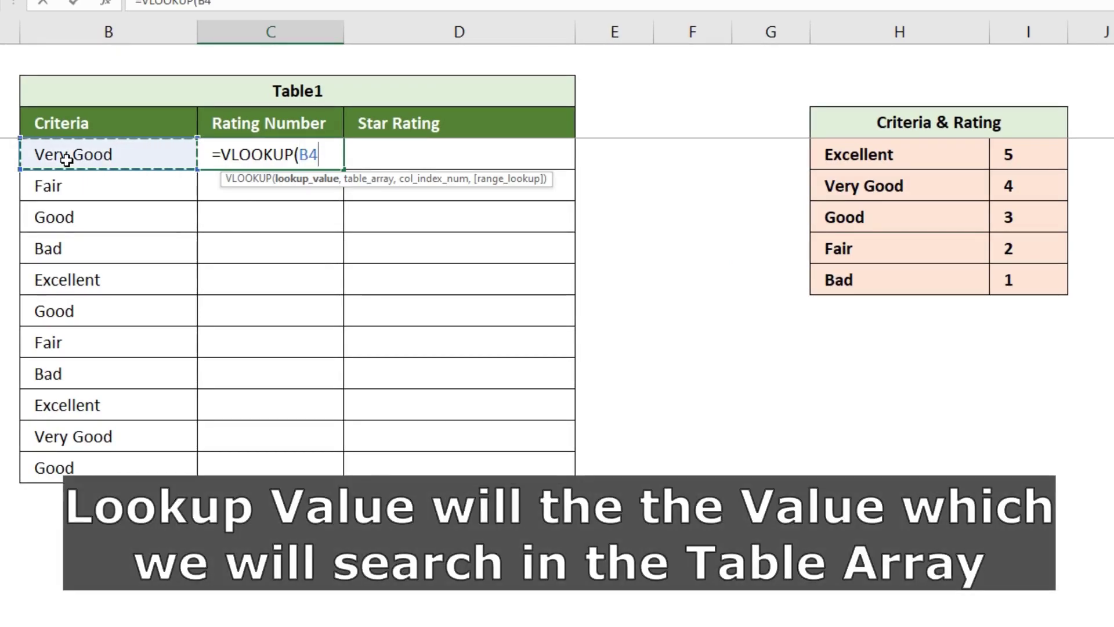
text(,)
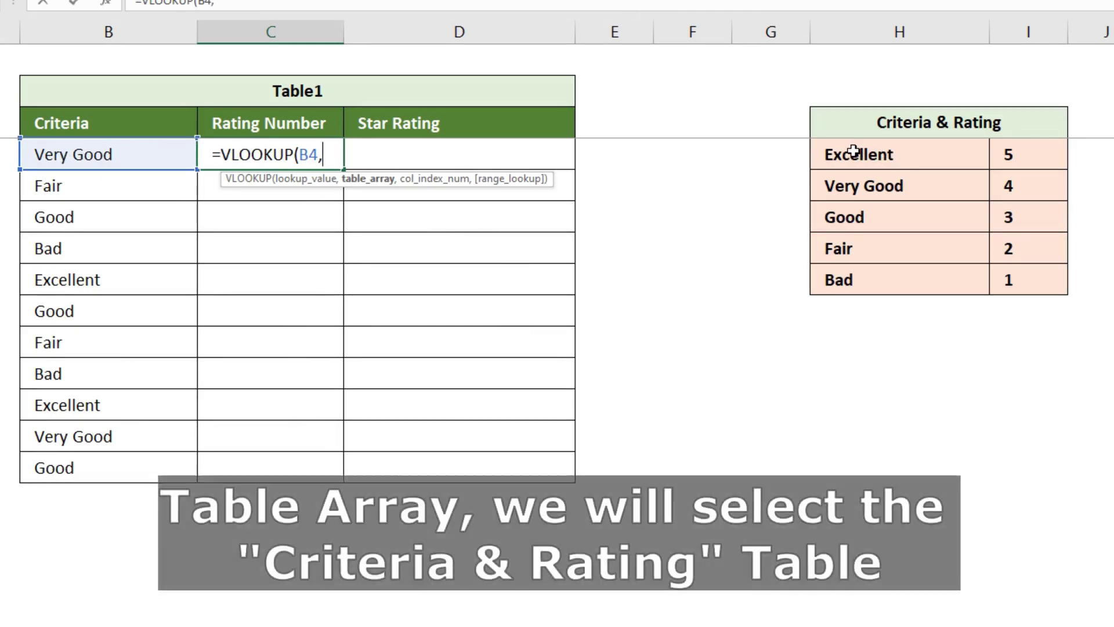
click(881, 155)
drag(881, 155, 1015, 271)
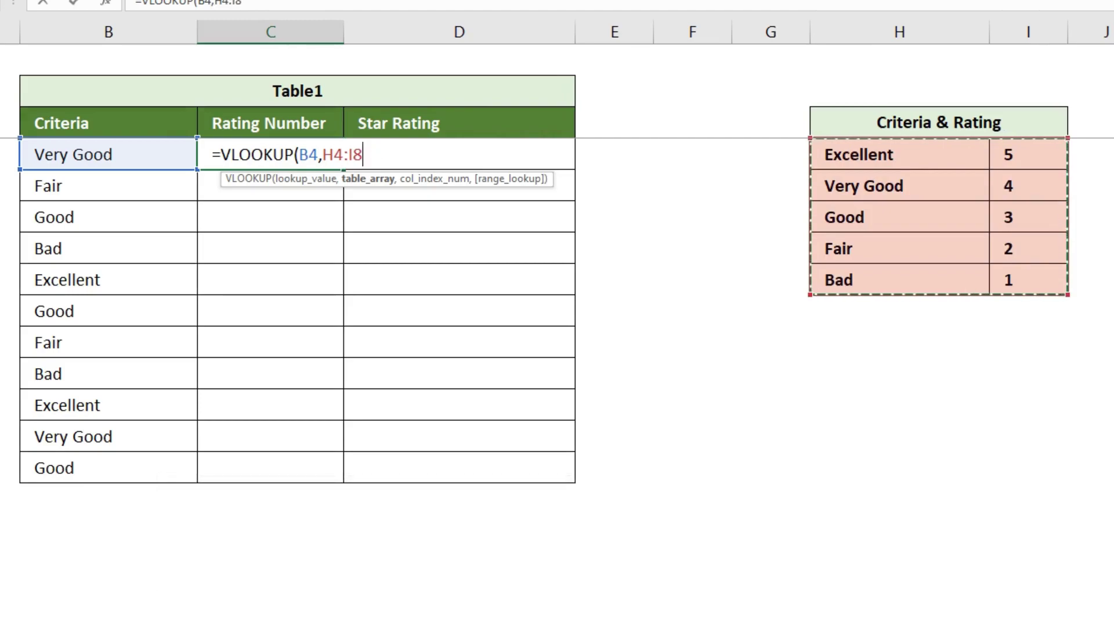
- Make the table array in the VLOOKUP formula absolute as $H$4:$I$8 and continue to the column index argument
key(shift+Left)
key(shift+Left)
key(shift+Left)
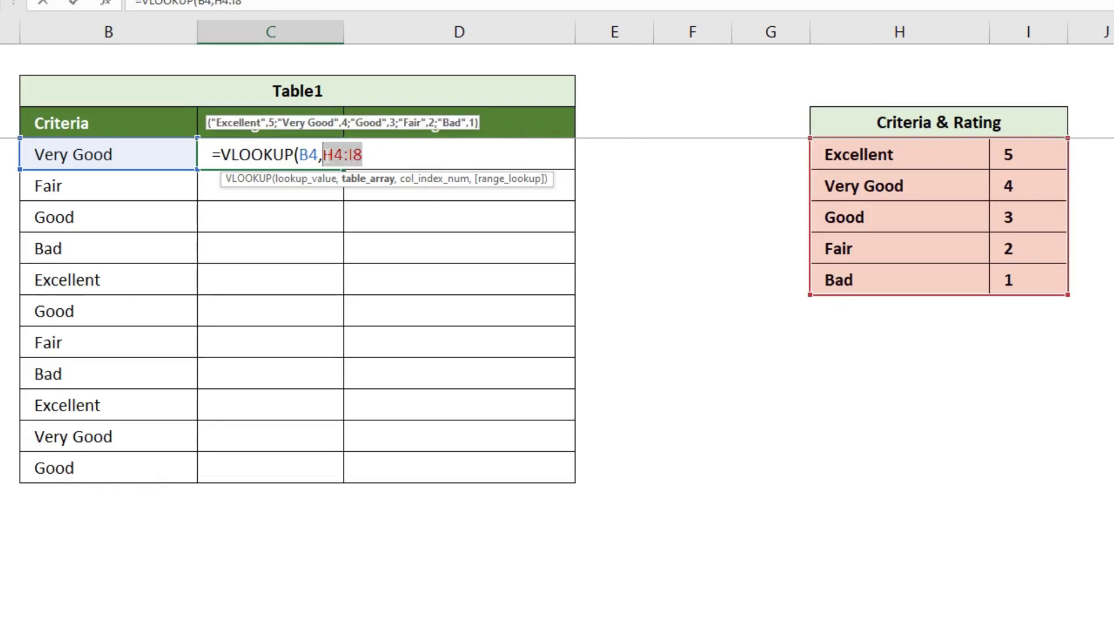
key(F4)
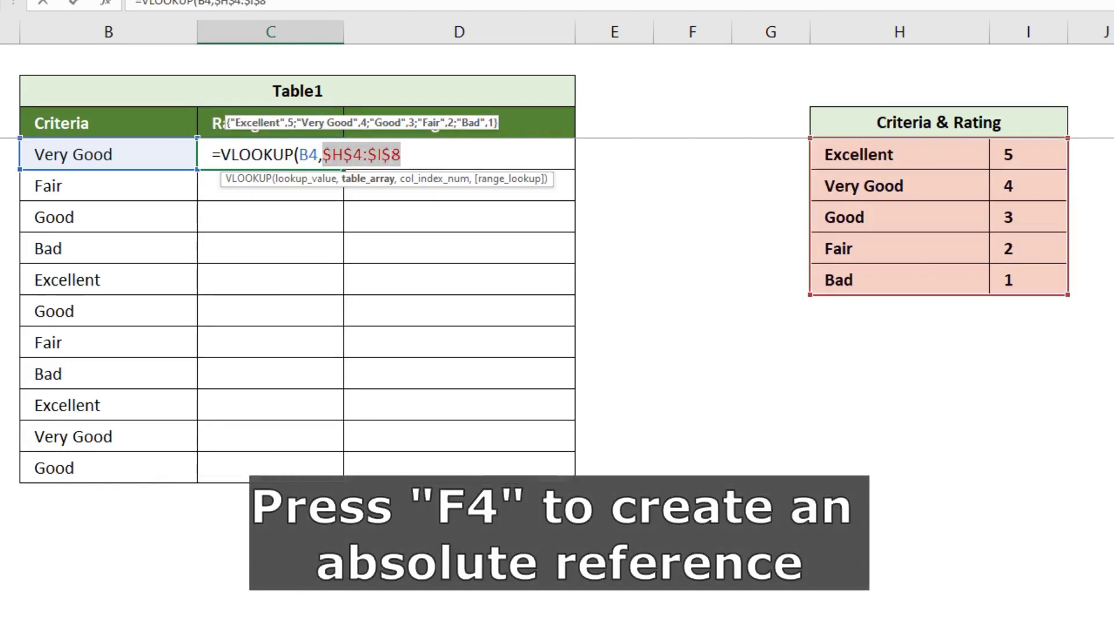
key(Right)
text(,)
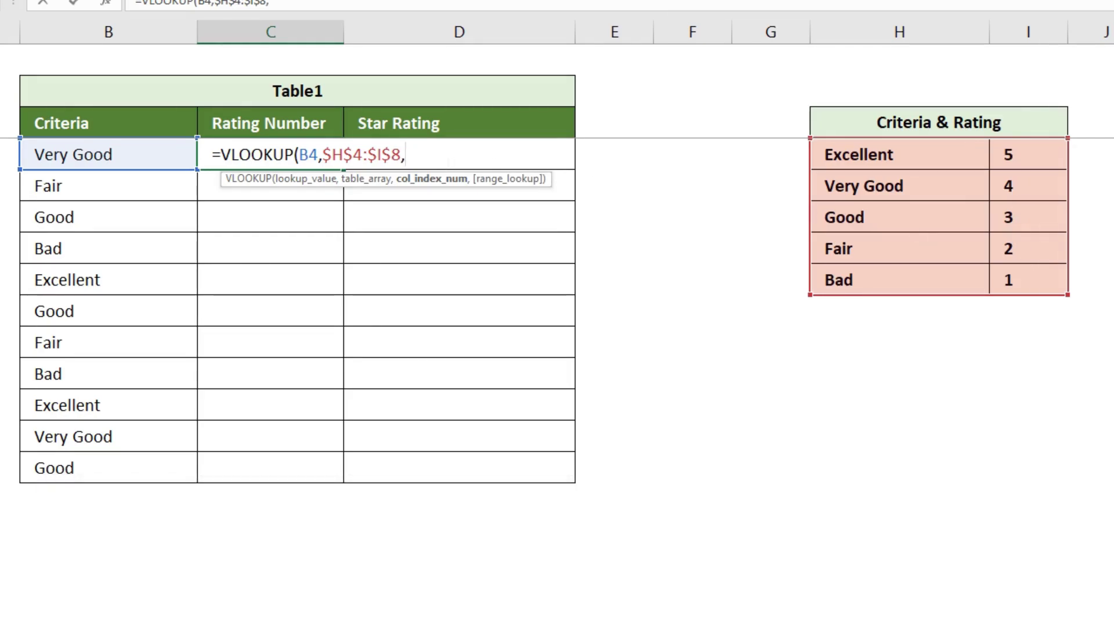
- Finish the VLOOKUP in C4 with column index 2 and exact match FALSE, and fill it down to C14
text(2,)
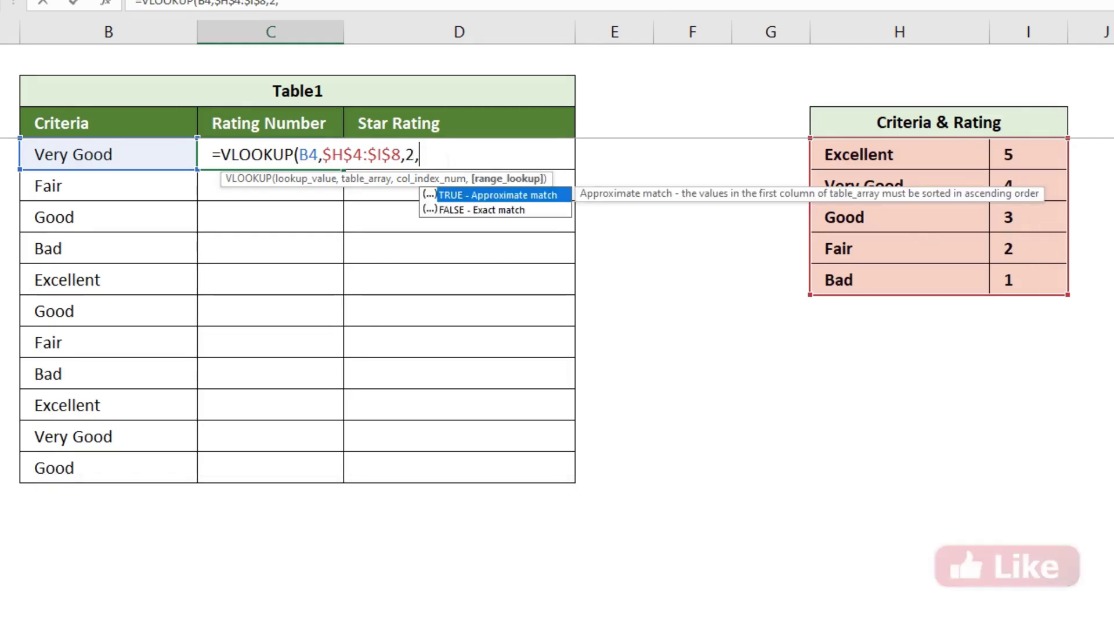
key(Down)
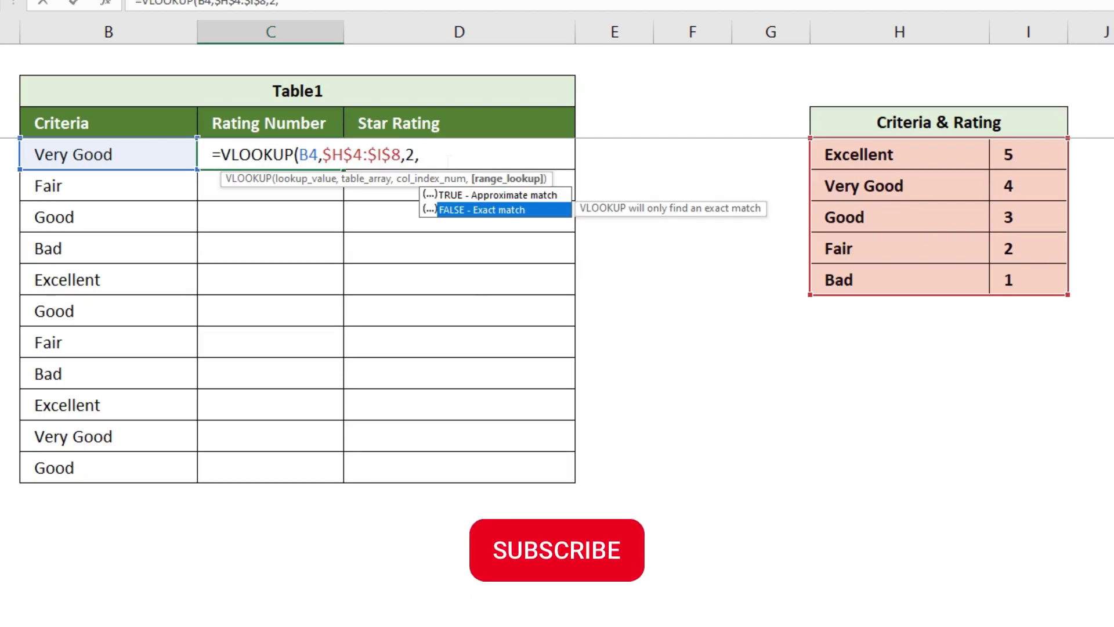
key(Tab)
text())
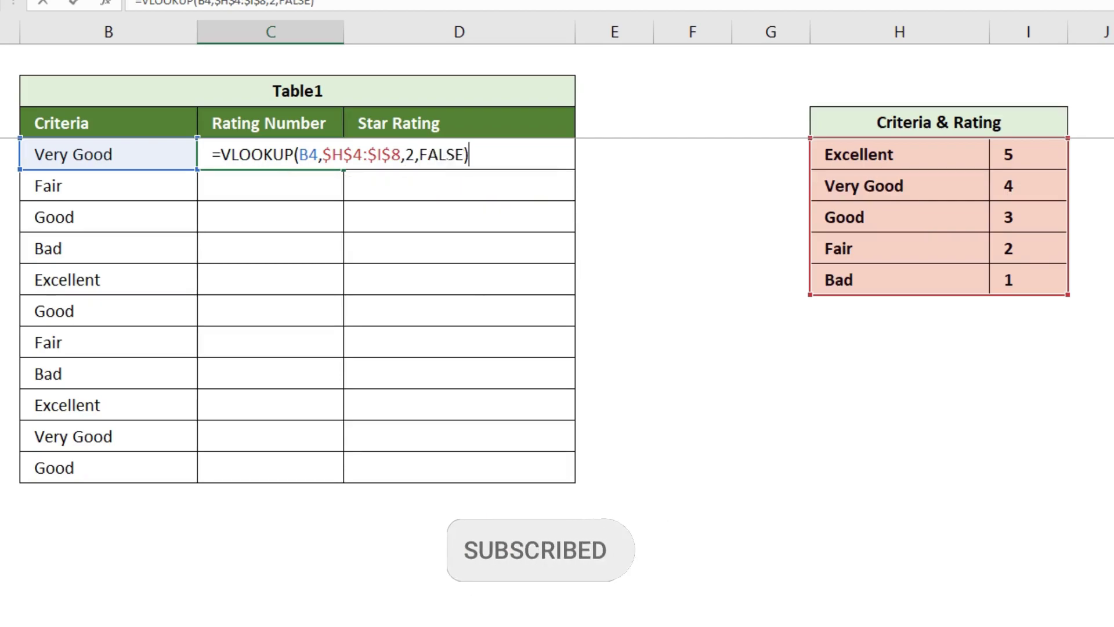
key(Return)
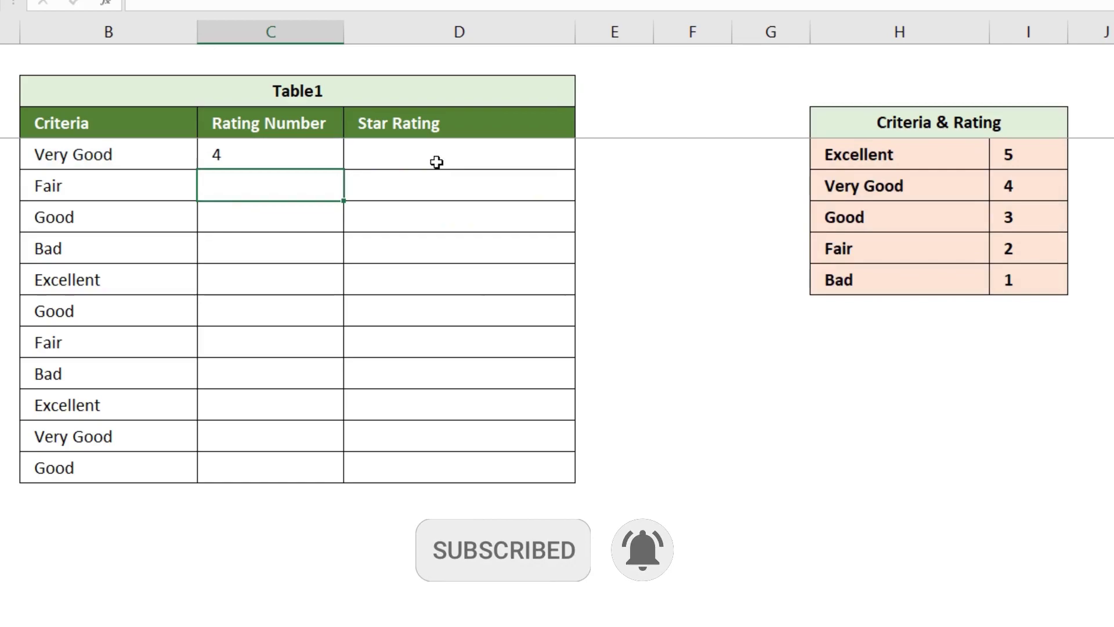
click(300, 156)
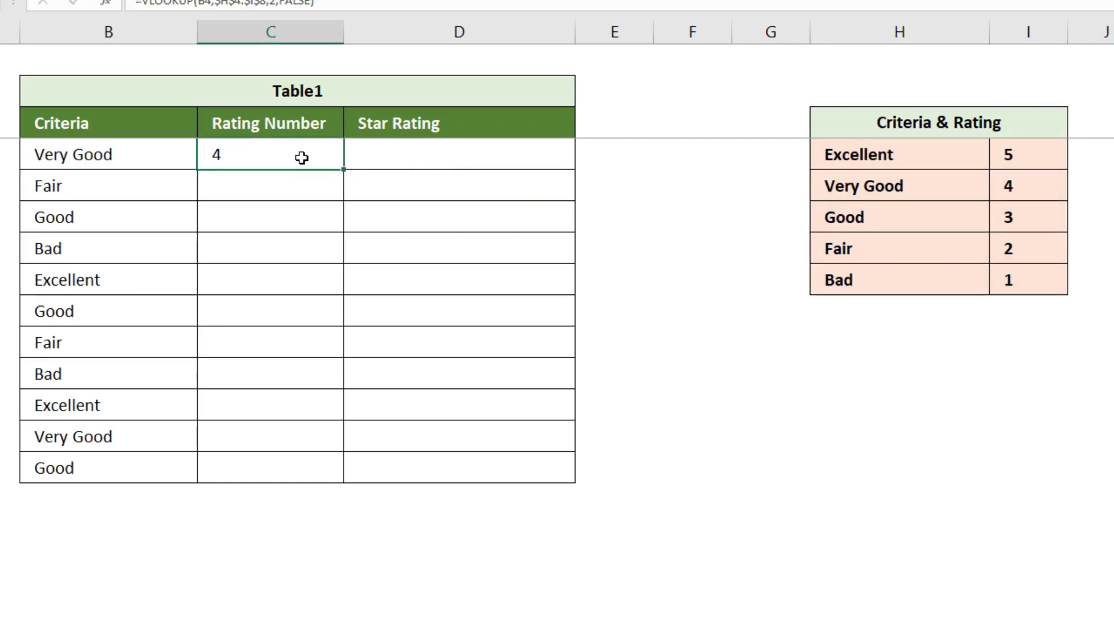
drag(344, 170, 332, 468)
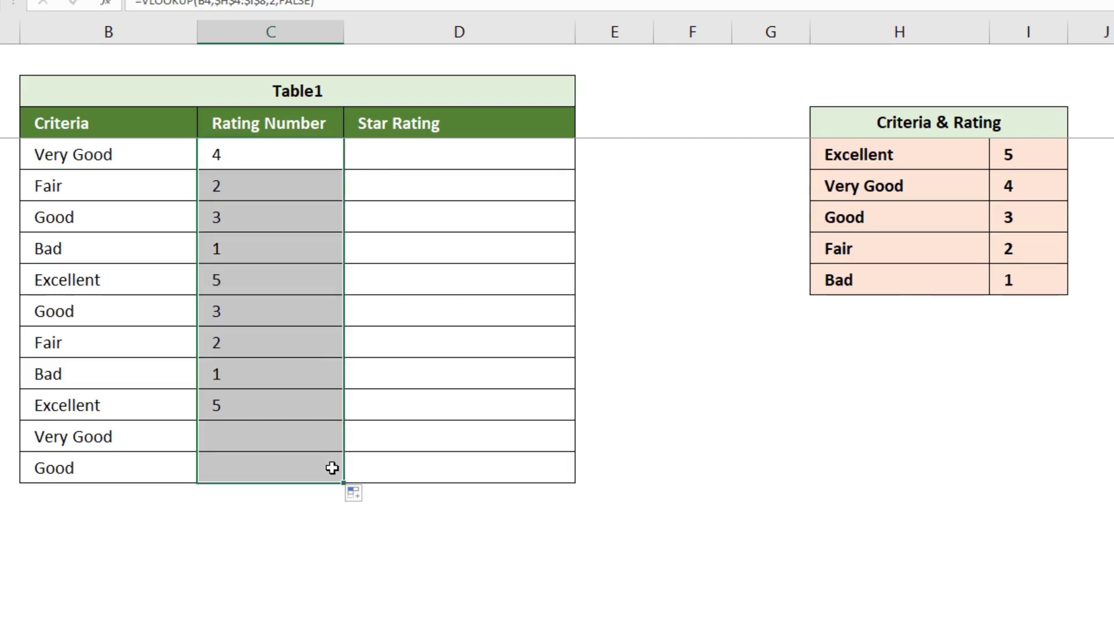
- Begin a REPT formula in Star Rating cell D4 with "Star" as its text argument
click(409, 157)
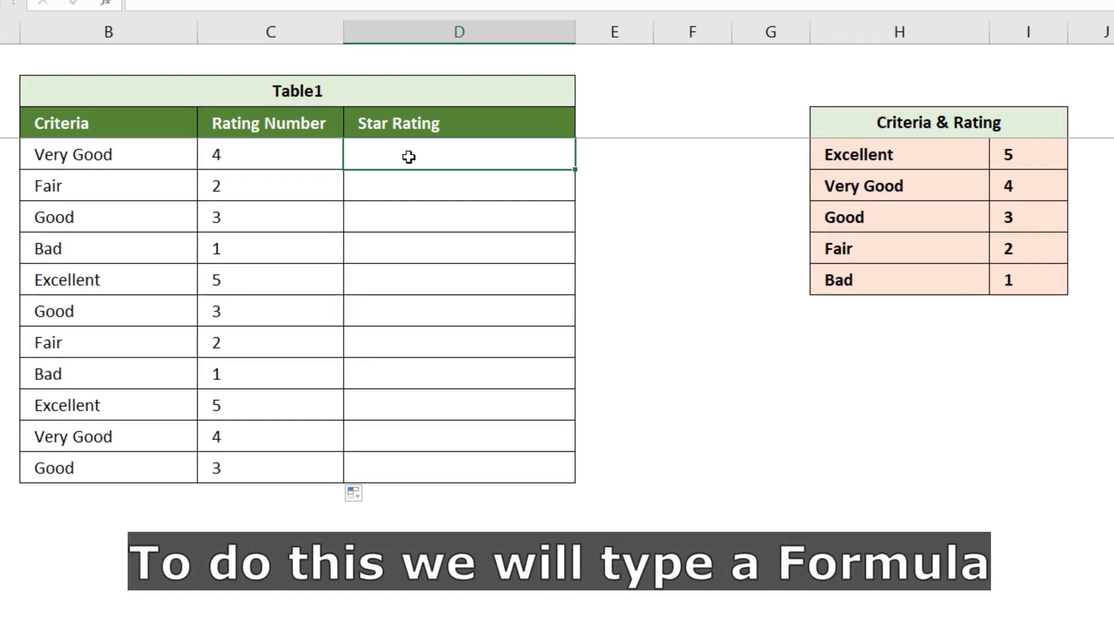
text(=)
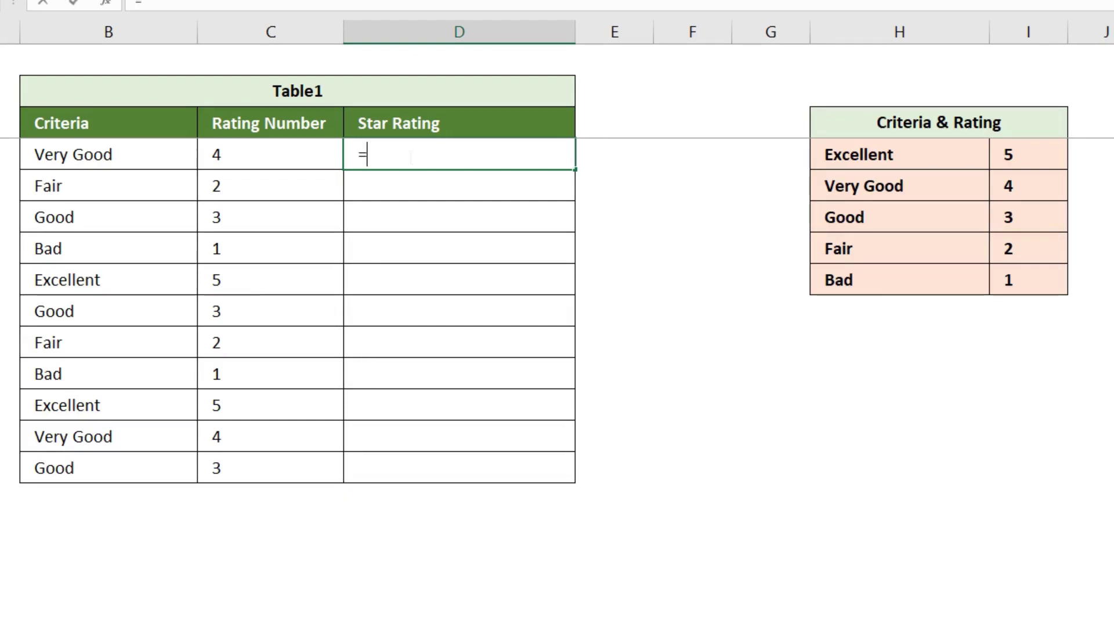
text(Re)
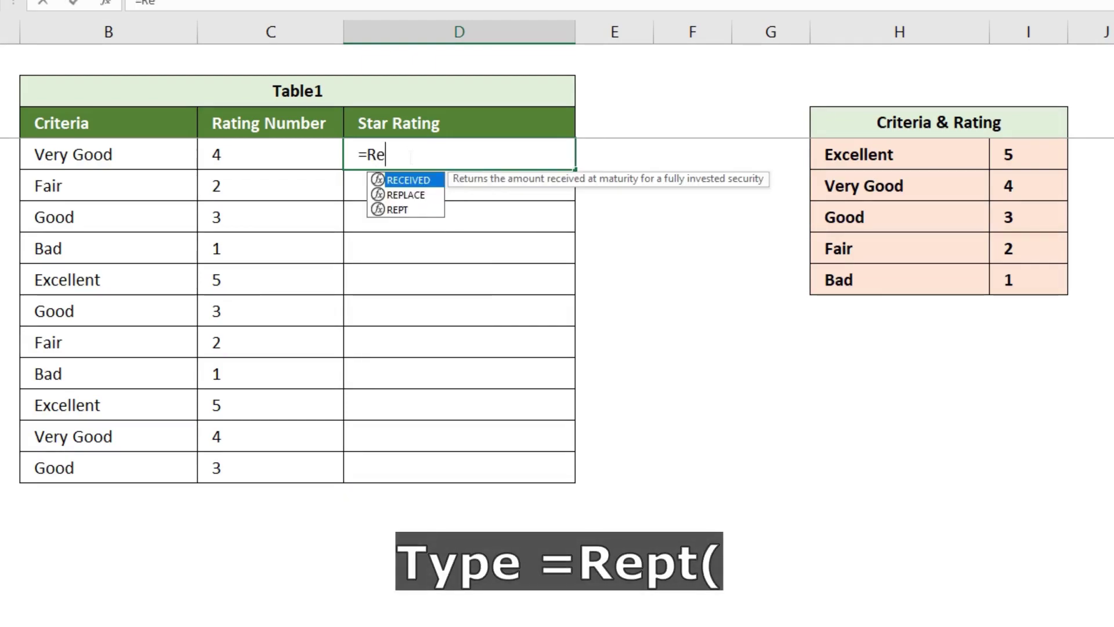
key(Down)
key(Down)
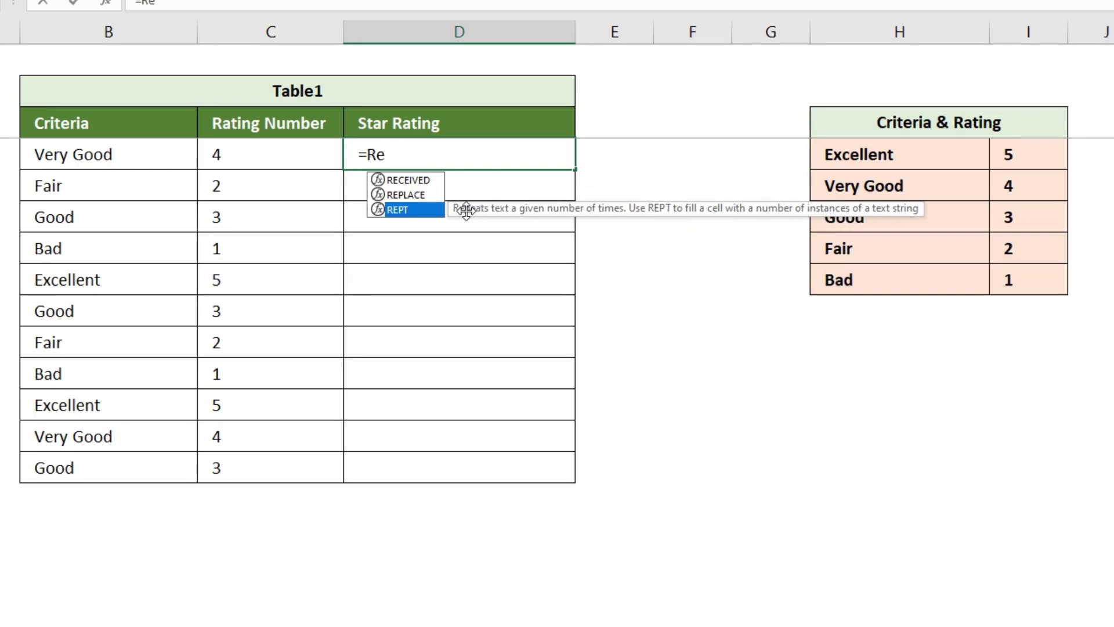
key(Tab)
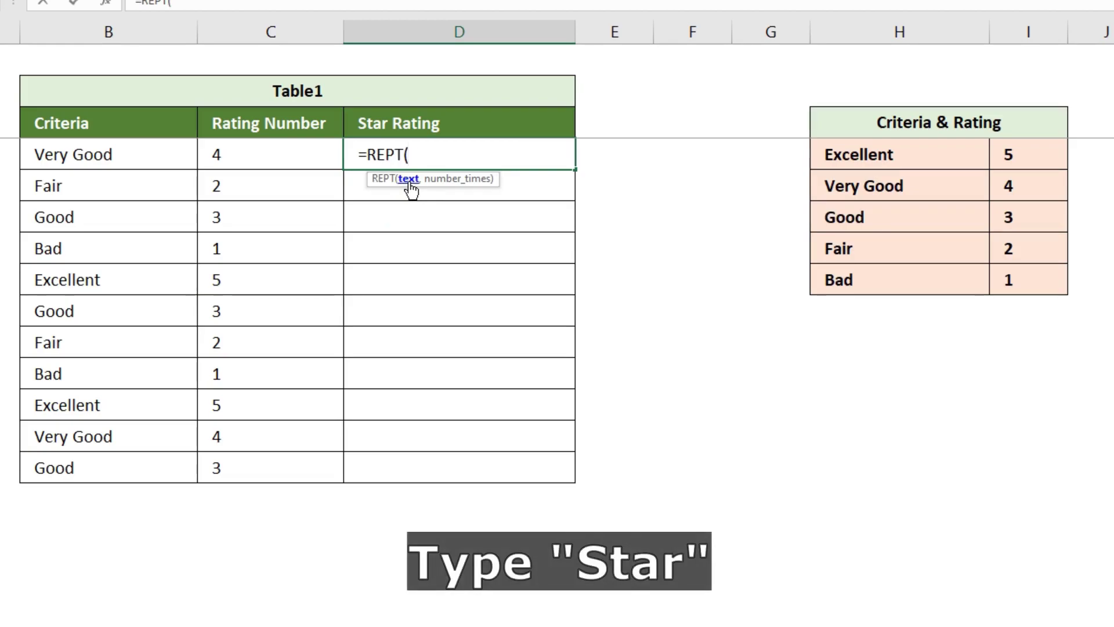
text(St)
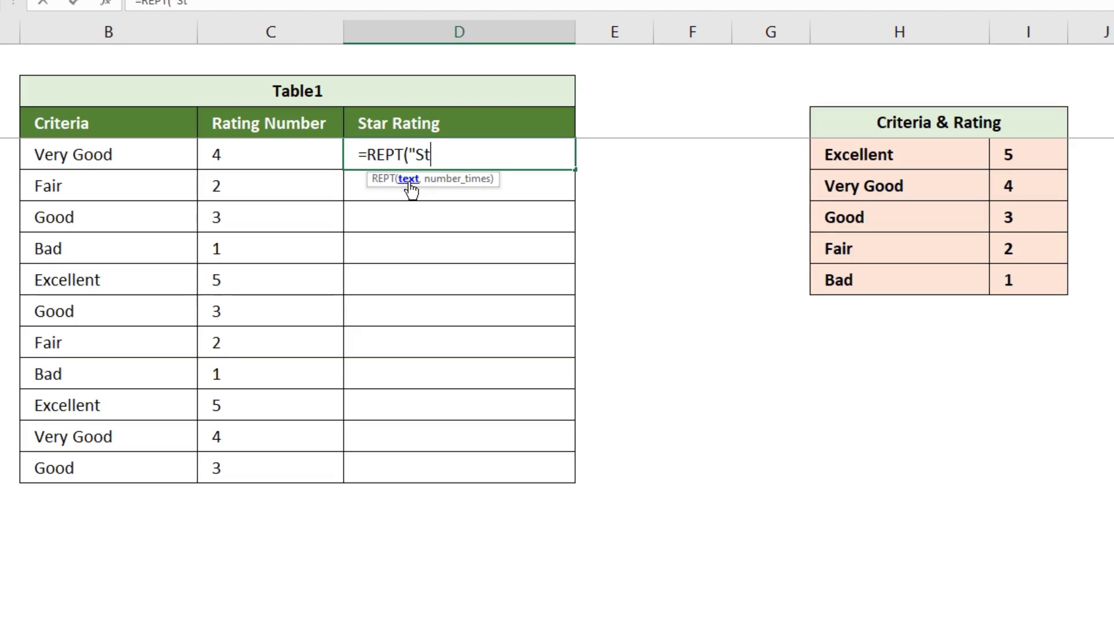
text(ar)
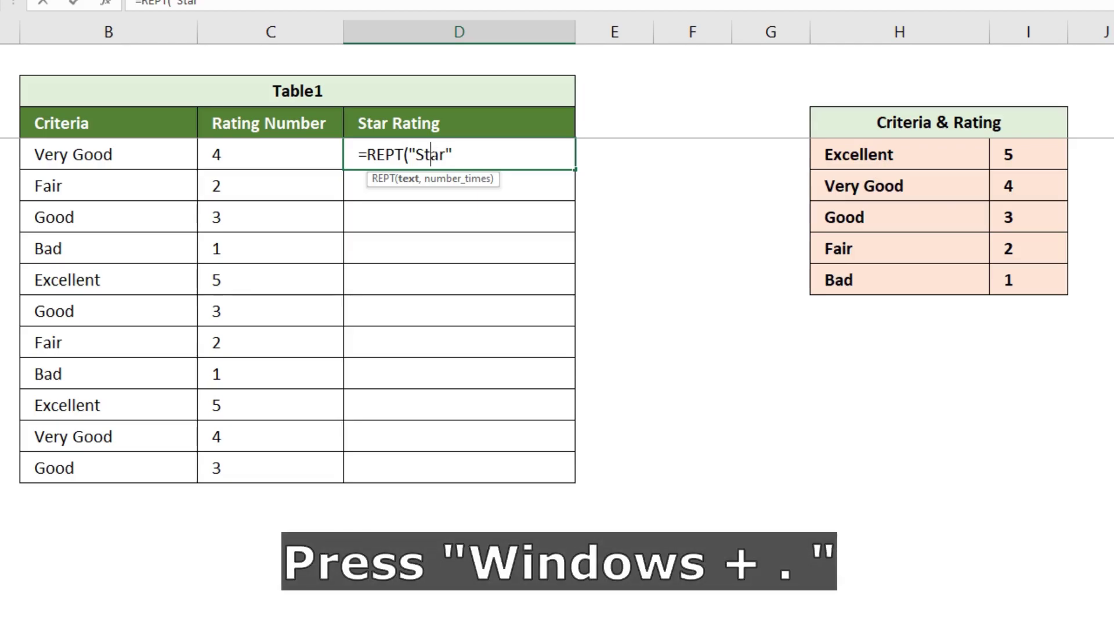
- Replace the word Star in the REPT formula's text argument with the star emoji, keeping the quotation marks
key(super+period)
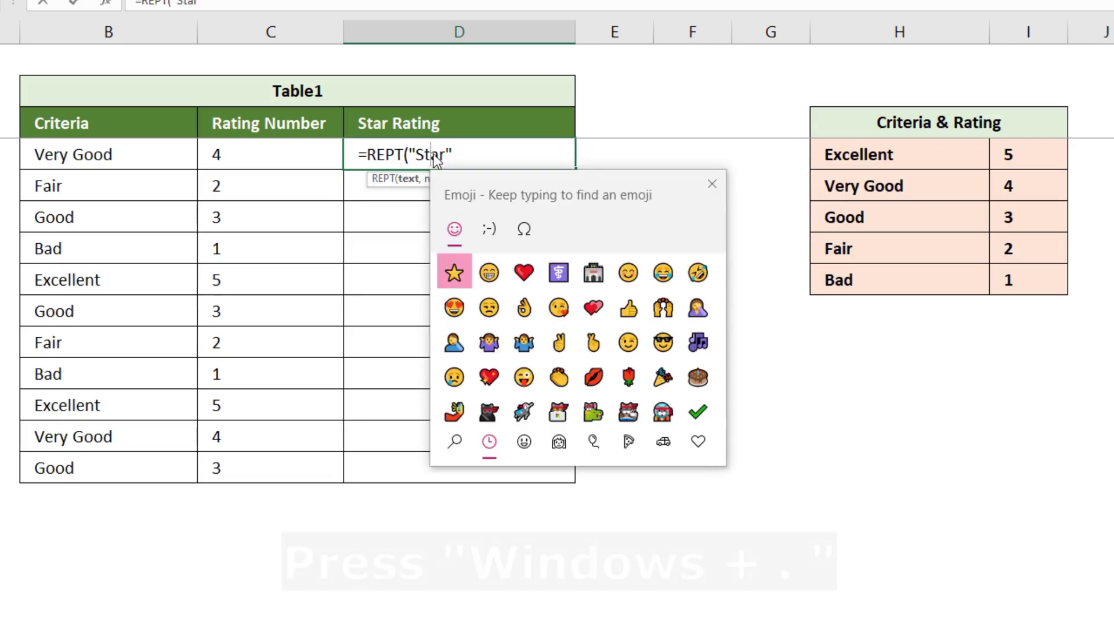
click(454, 274)
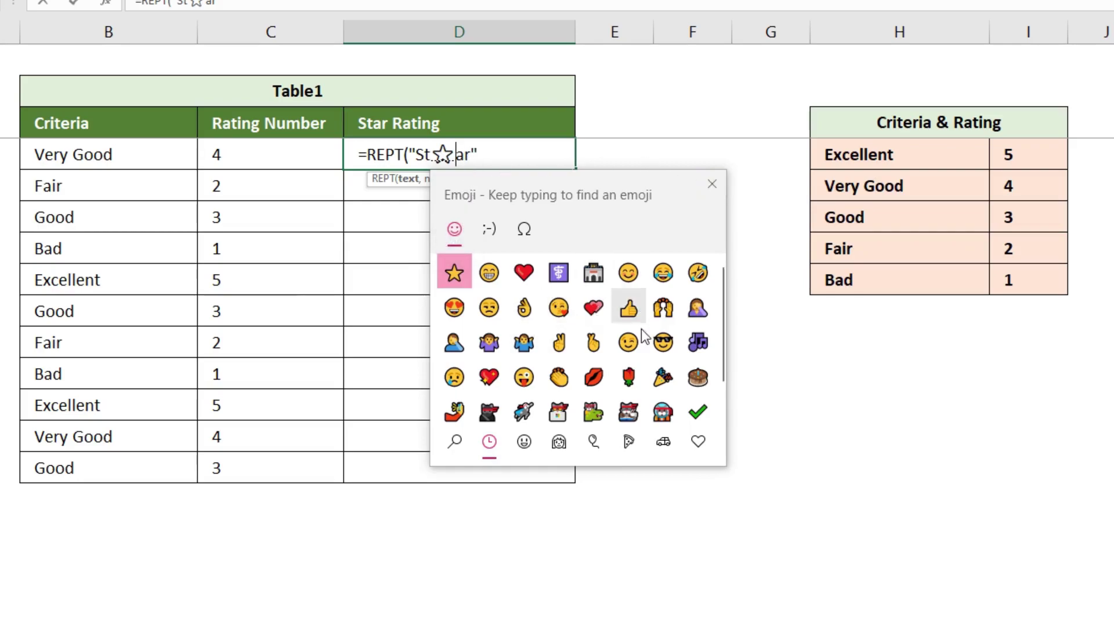
click(713, 183)
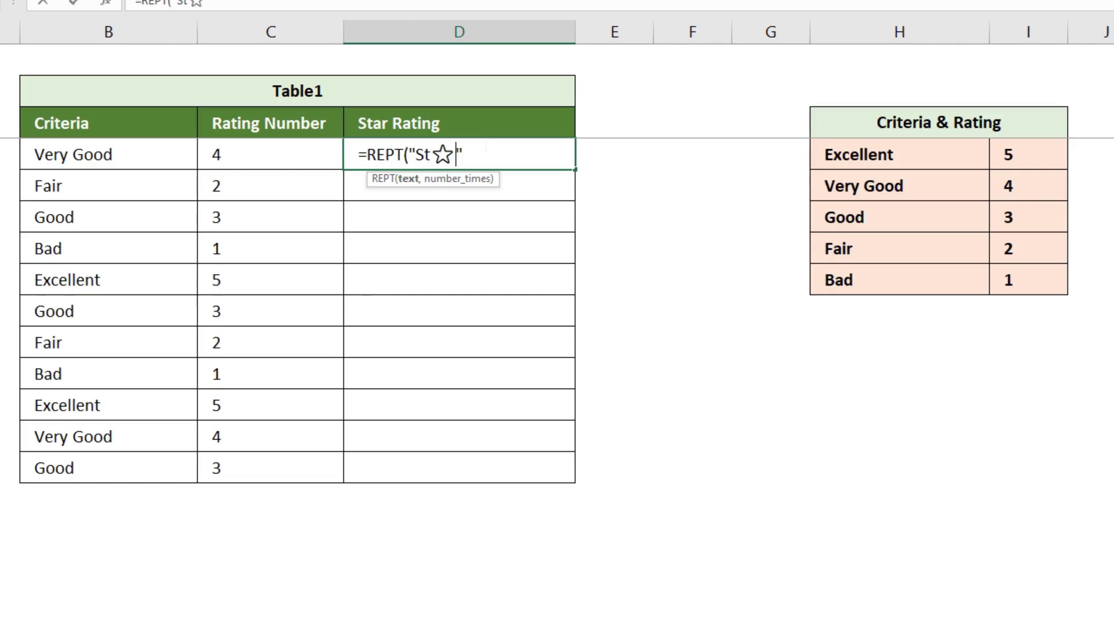
key(BackSpace)
key(BackSpace)
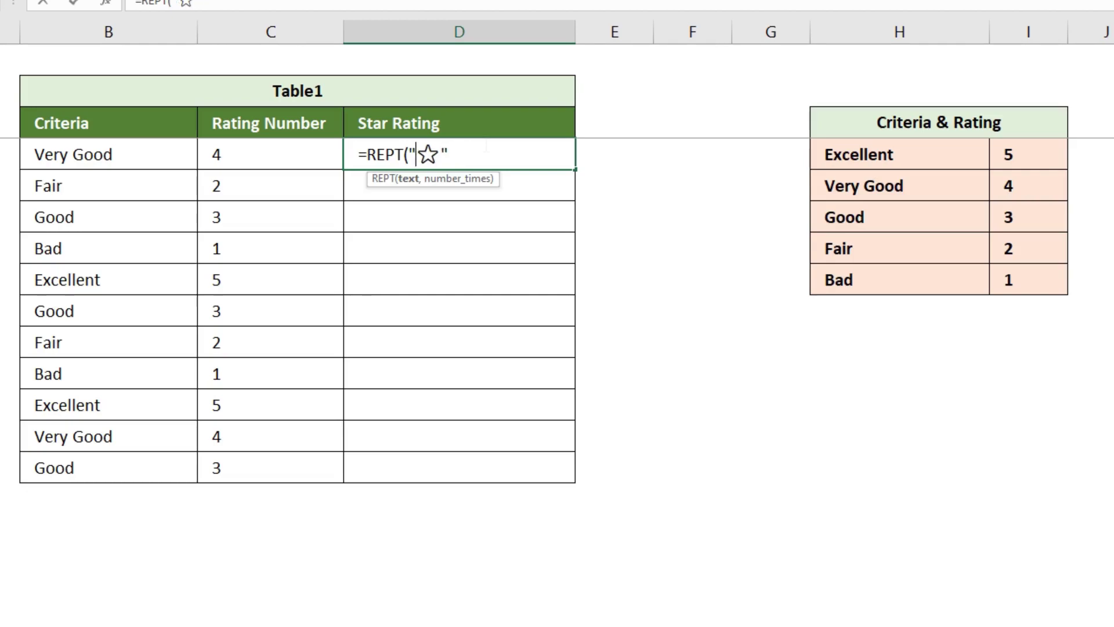
- Finish the REPT formula in D4 with C4 as the number of times, and fill it down to D14
text(,)
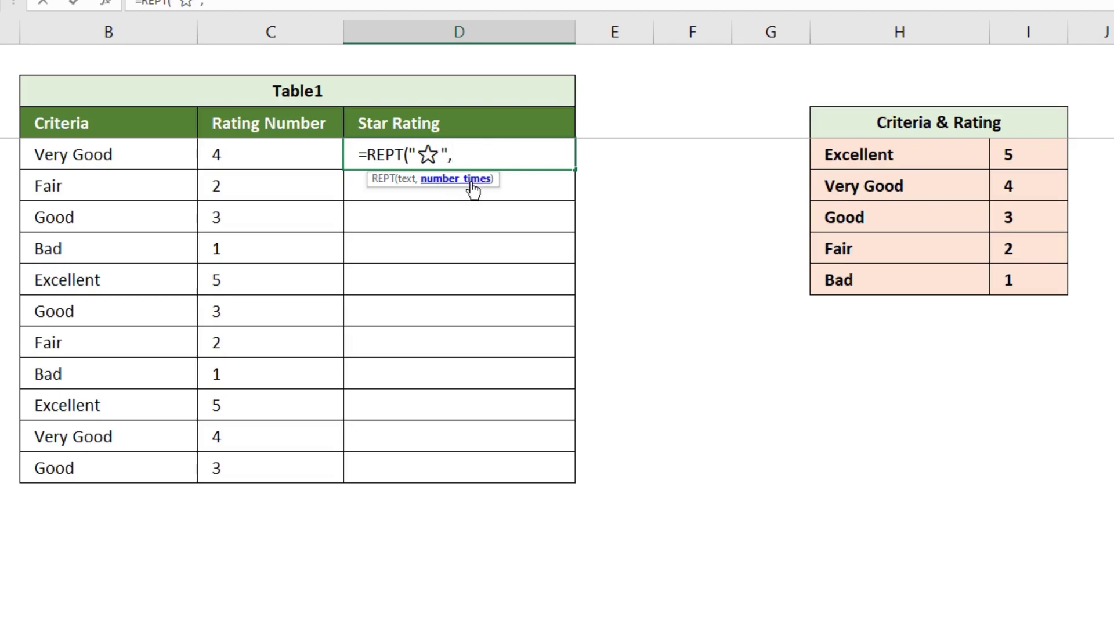
click(241, 154)
text())
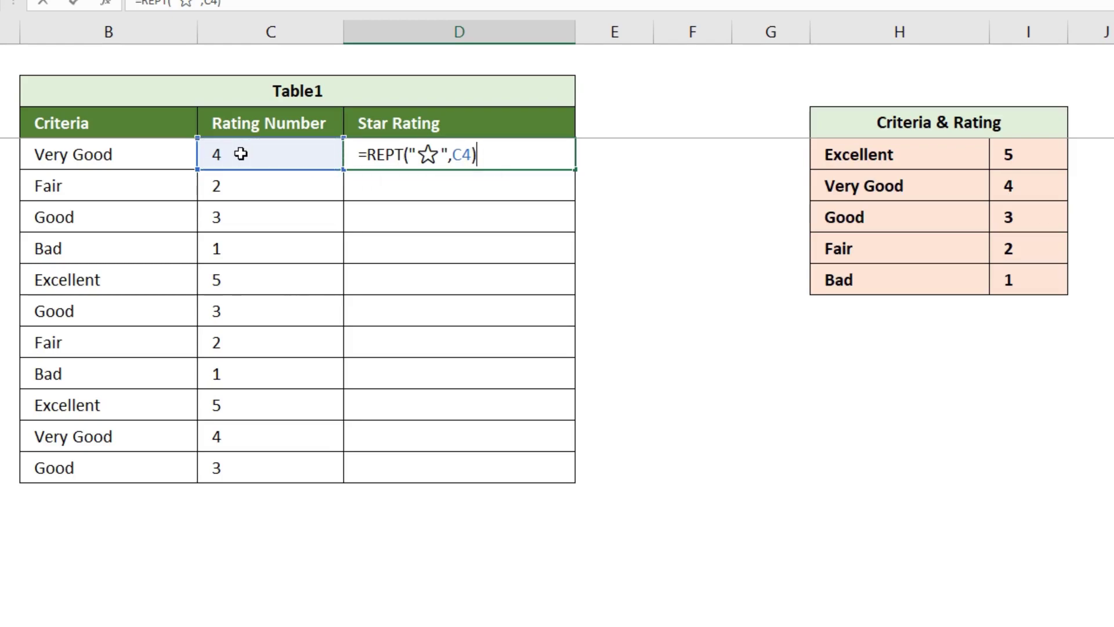
key(Return)
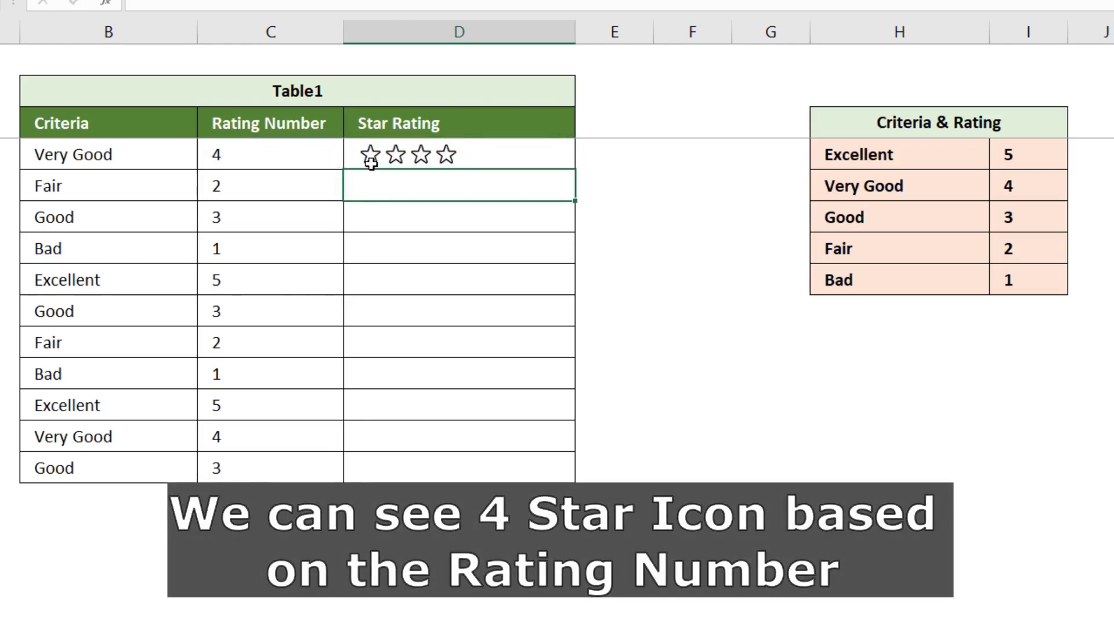
click(515, 159)
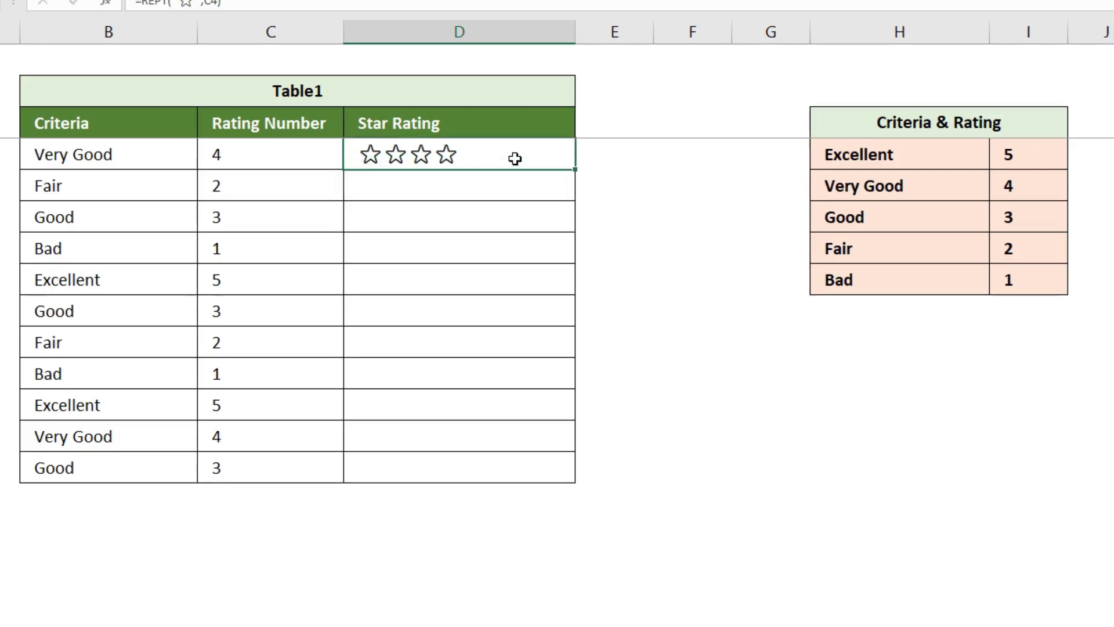
drag(574, 195, 569, 467)
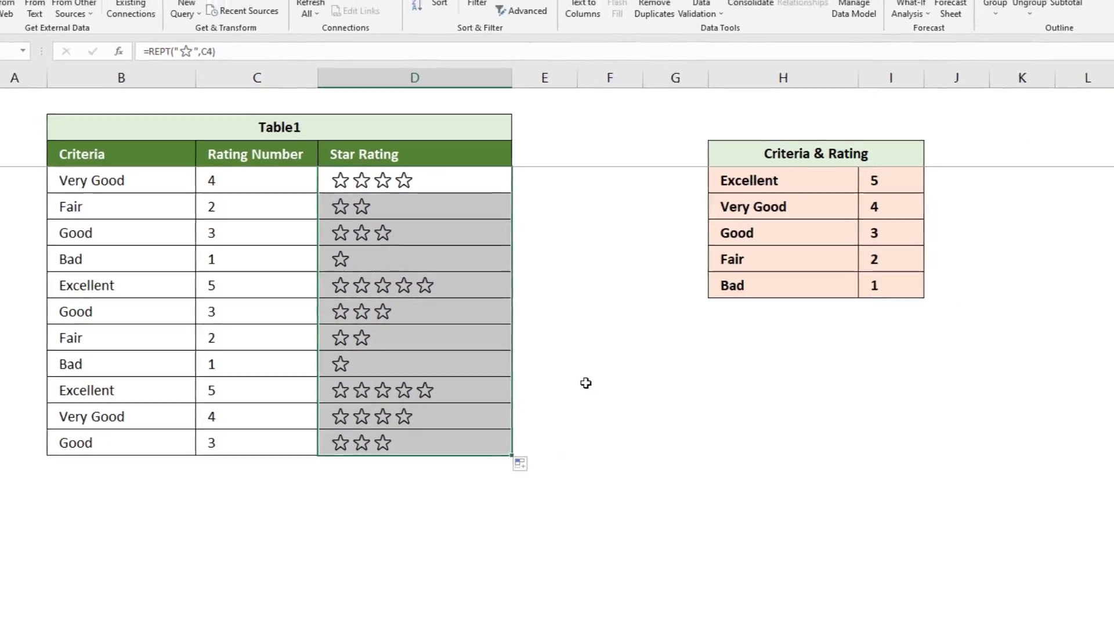
click(664, 397)
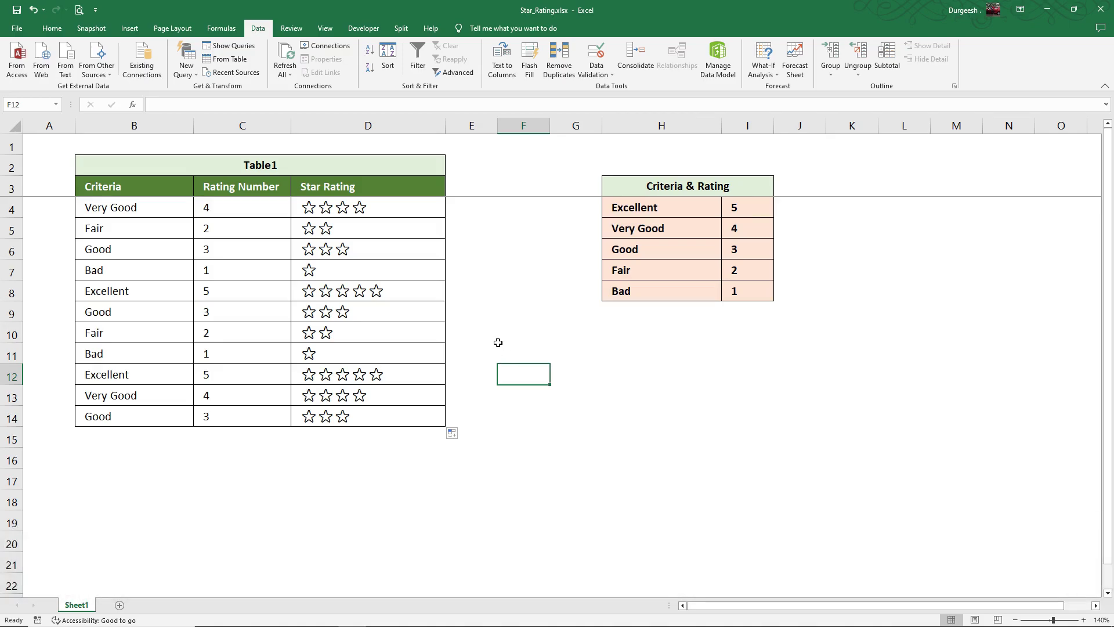
- Create a new conditional formatting rule for D4:D14 that uses a formula to determine which cells to format
drag(388, 209, 375, 407)
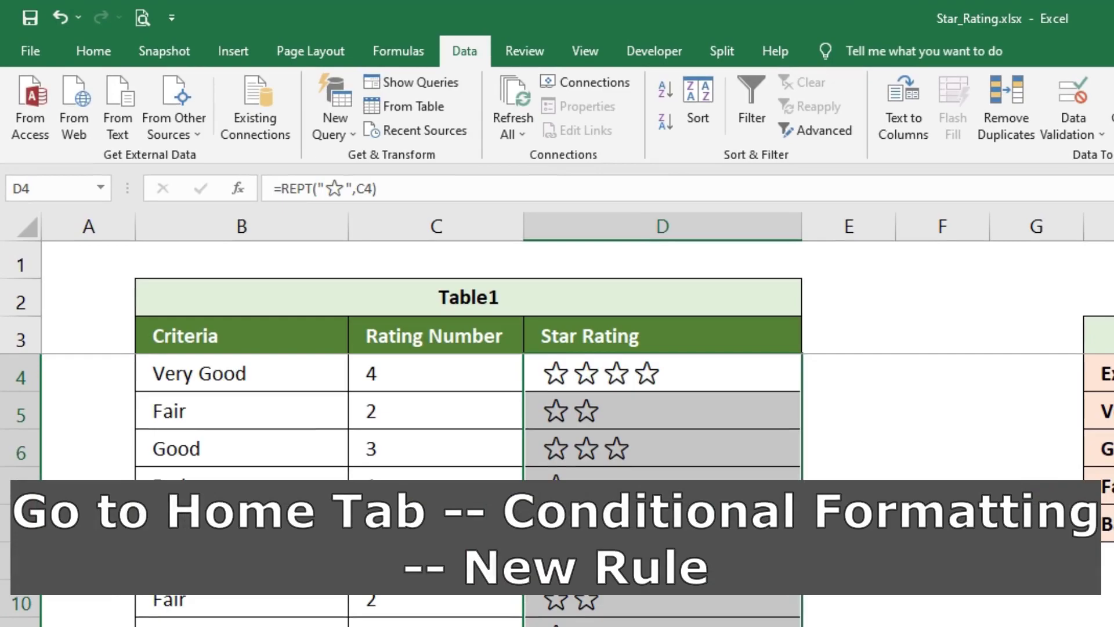
click(95, 53)
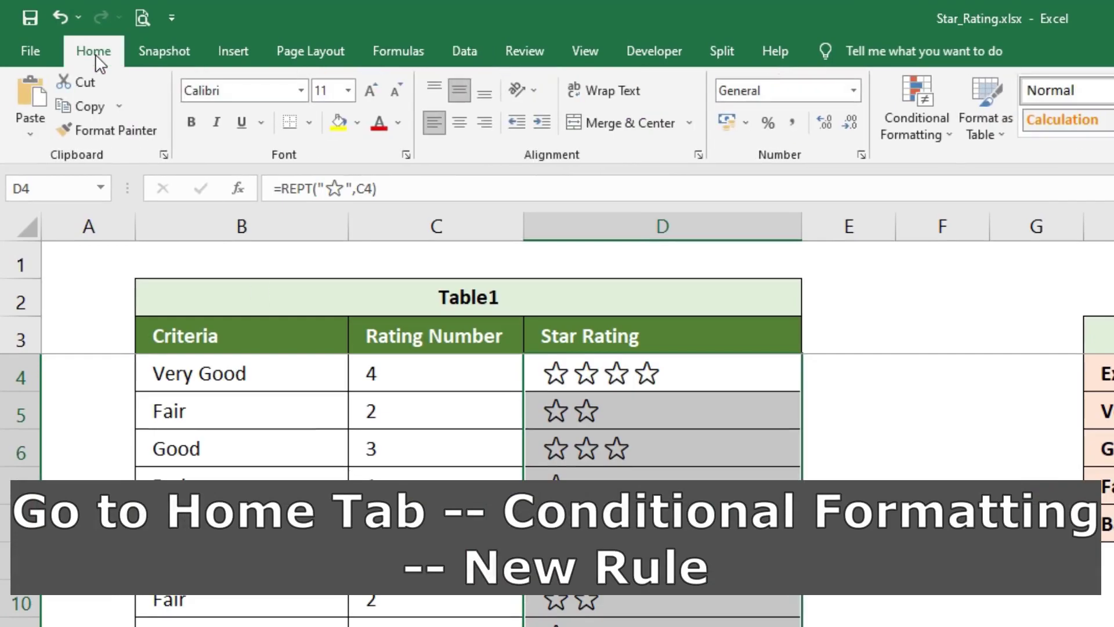
click(951, 135)
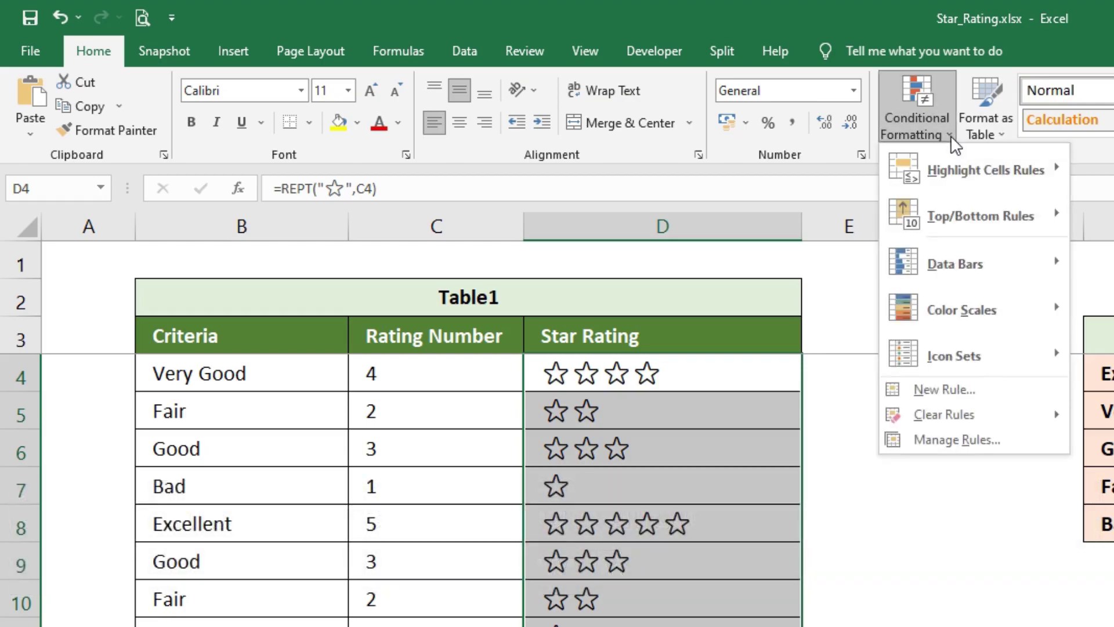
click(935, 387)
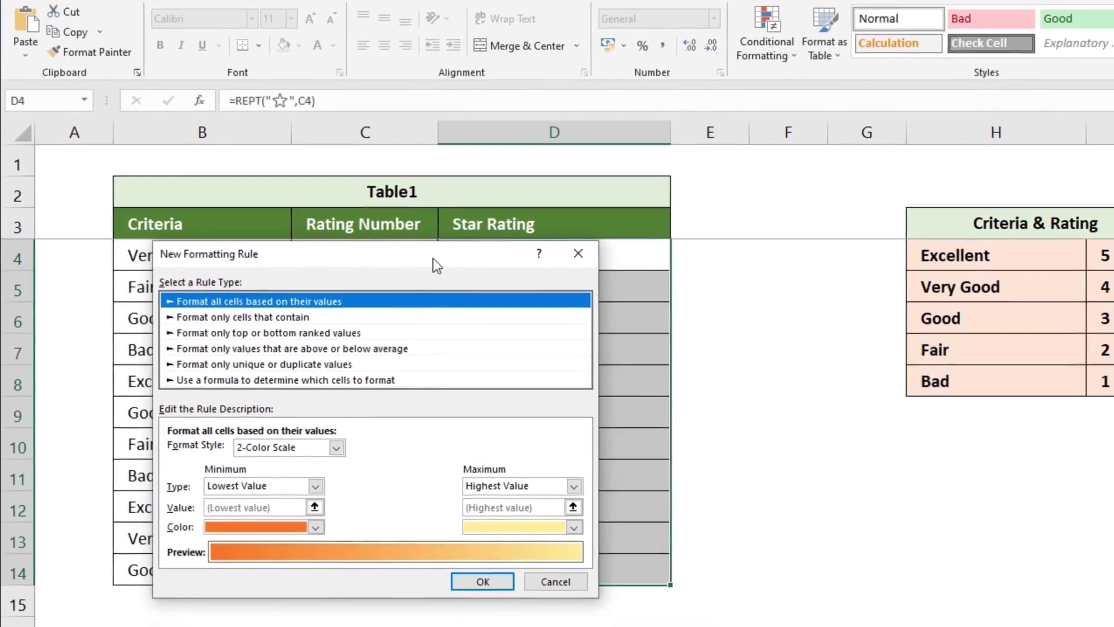
drag(431, 290, 429, 292)
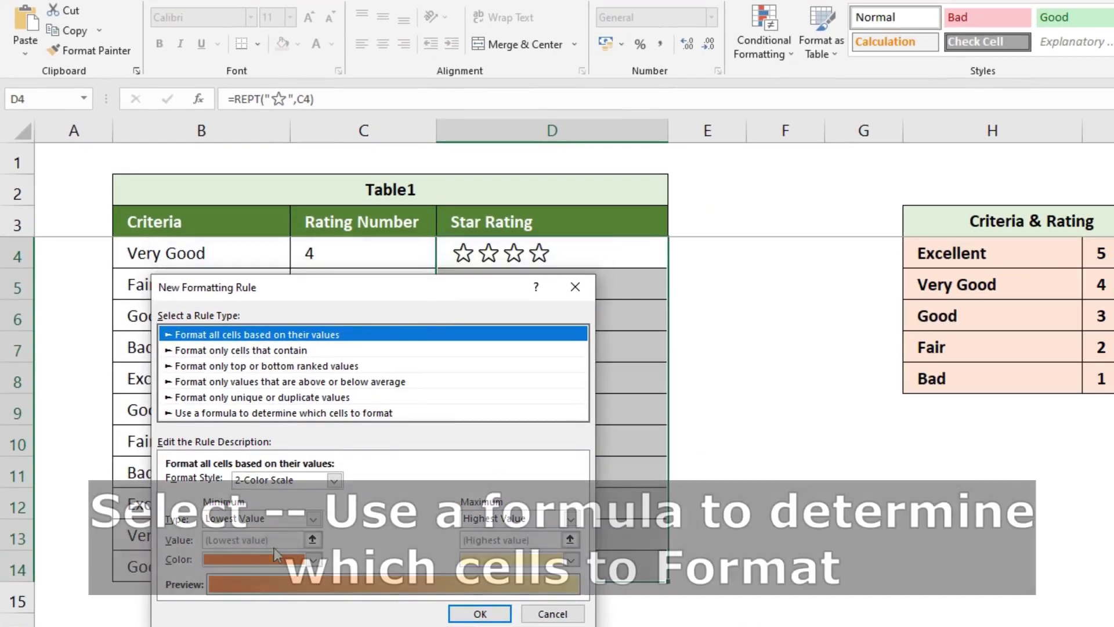
click(220, 412)
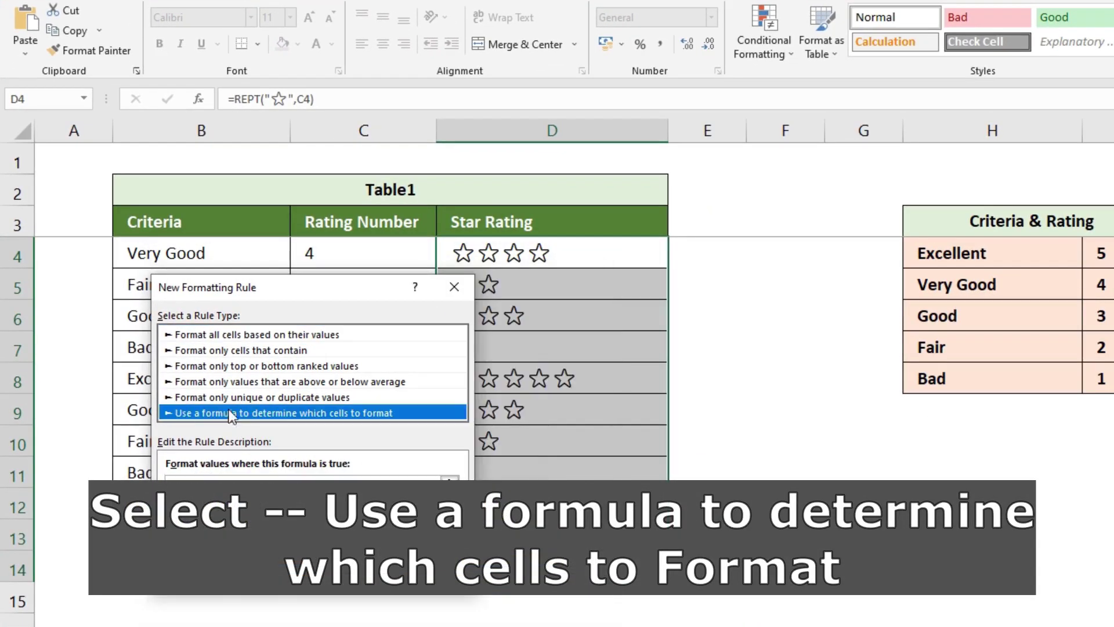
- Enter the rule formula =$C4>=4, with only the column of the Rating Number reference locked
text(=)
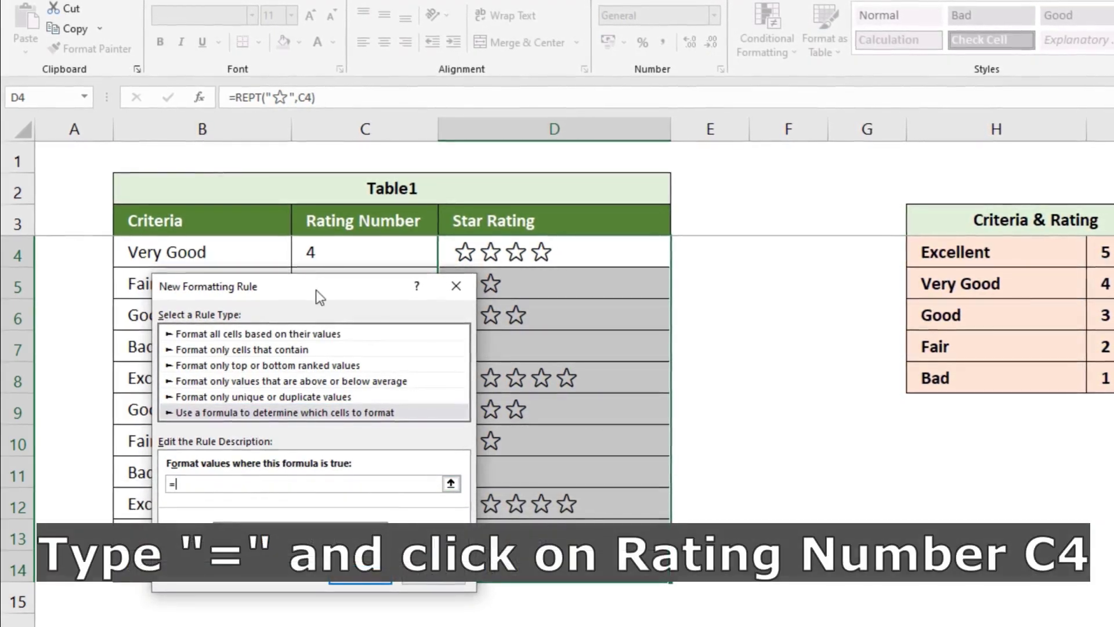
click(320, 252)
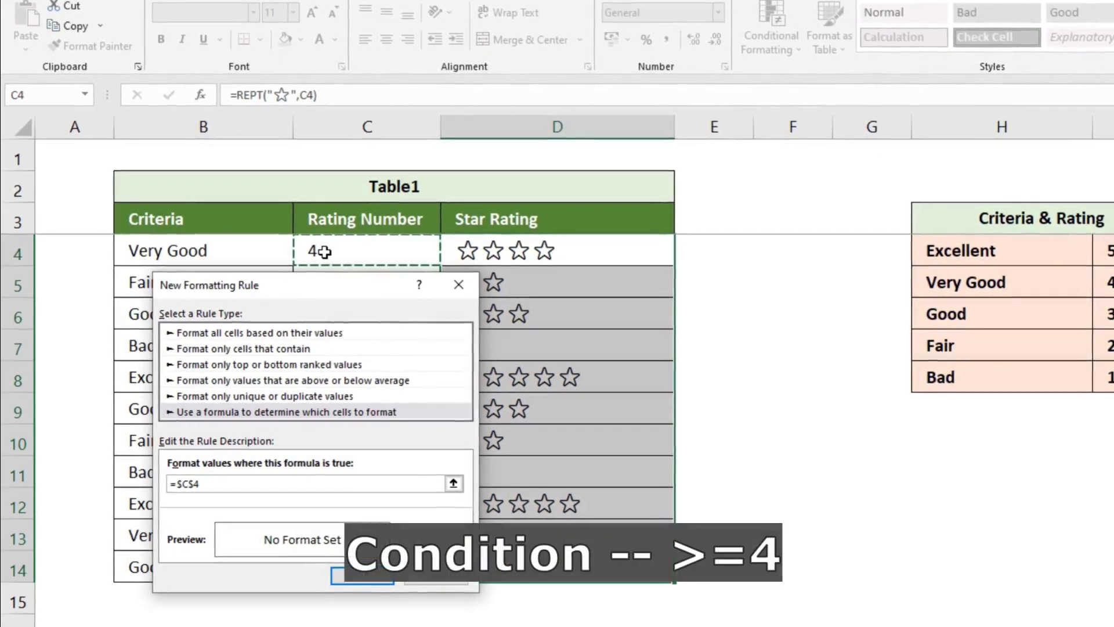
text(>=4)
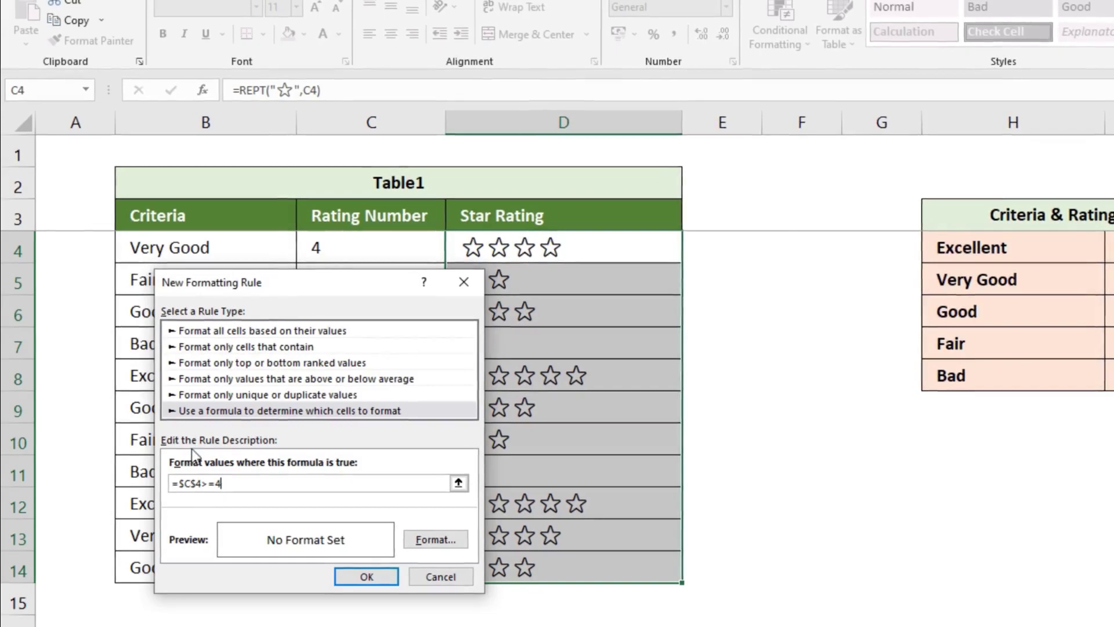
click(197, 483)
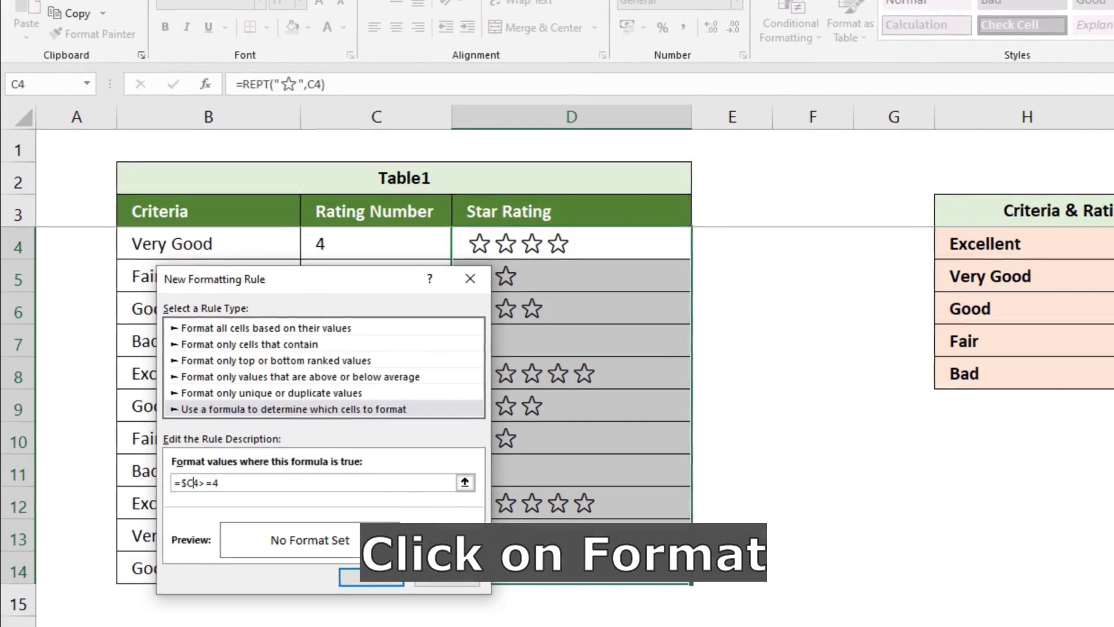
- Give the rule a bold, dark green font and apply it to the star ratings
click(441, 542)
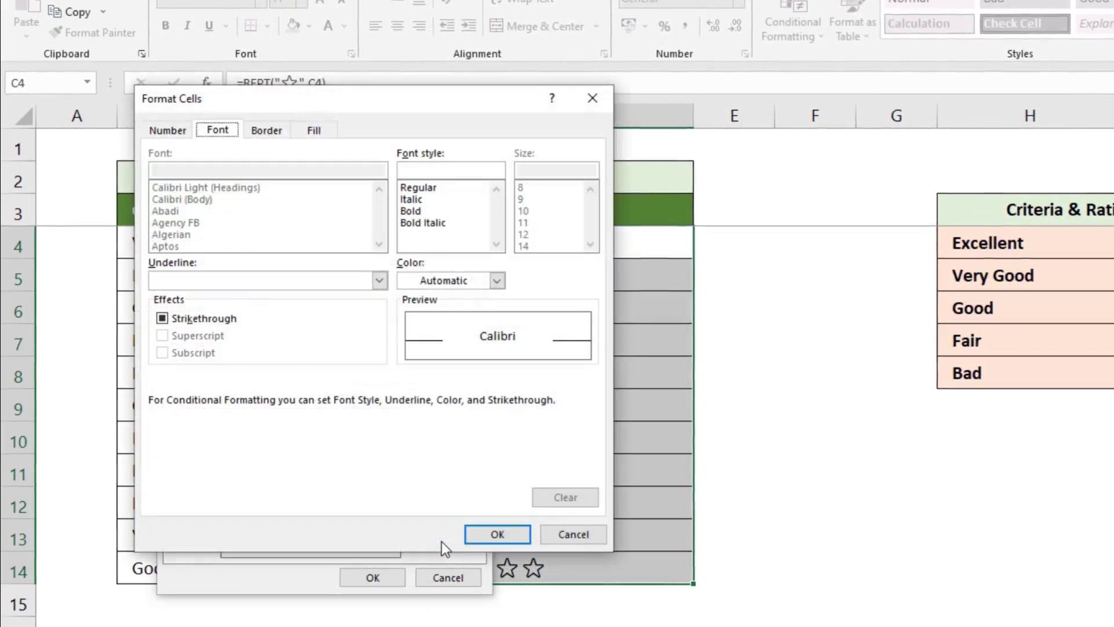
click(416, 211)
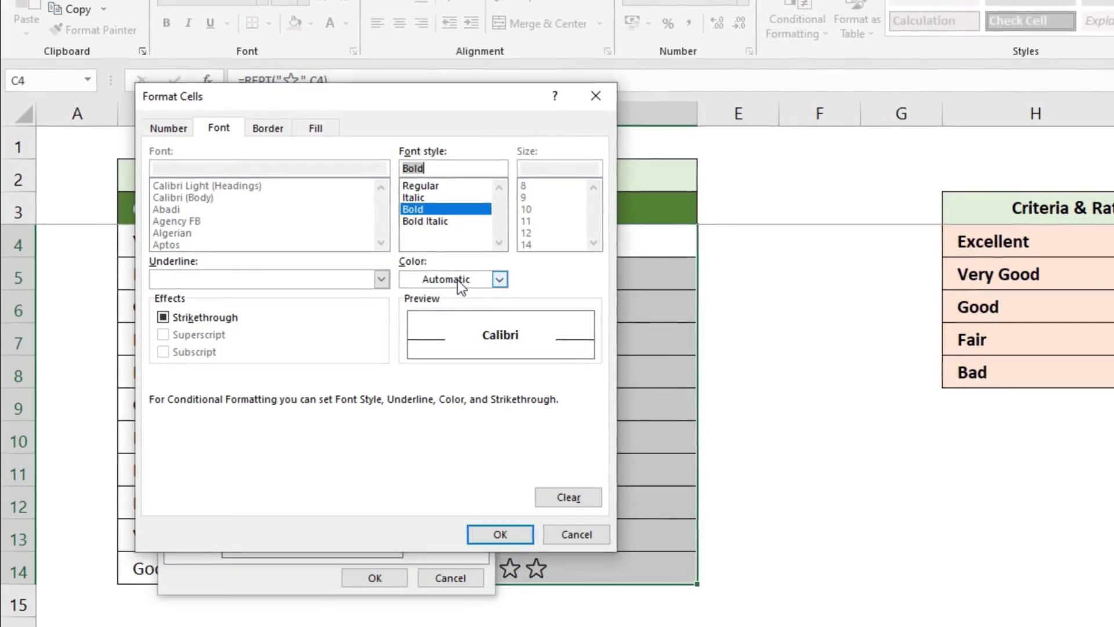
click(458, 280)
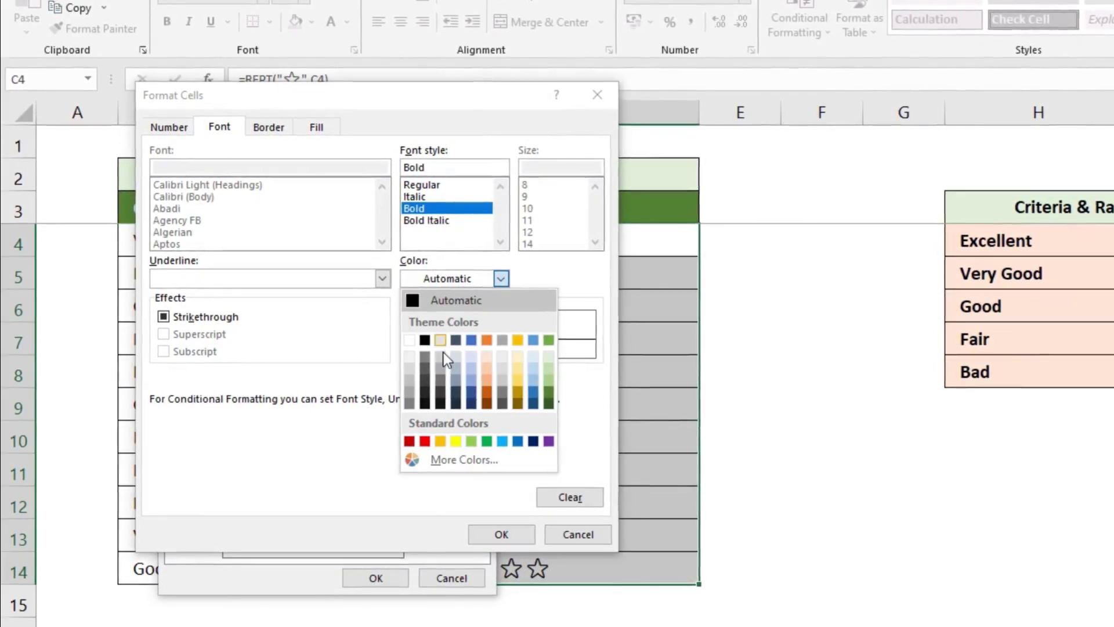
click(551, 396)
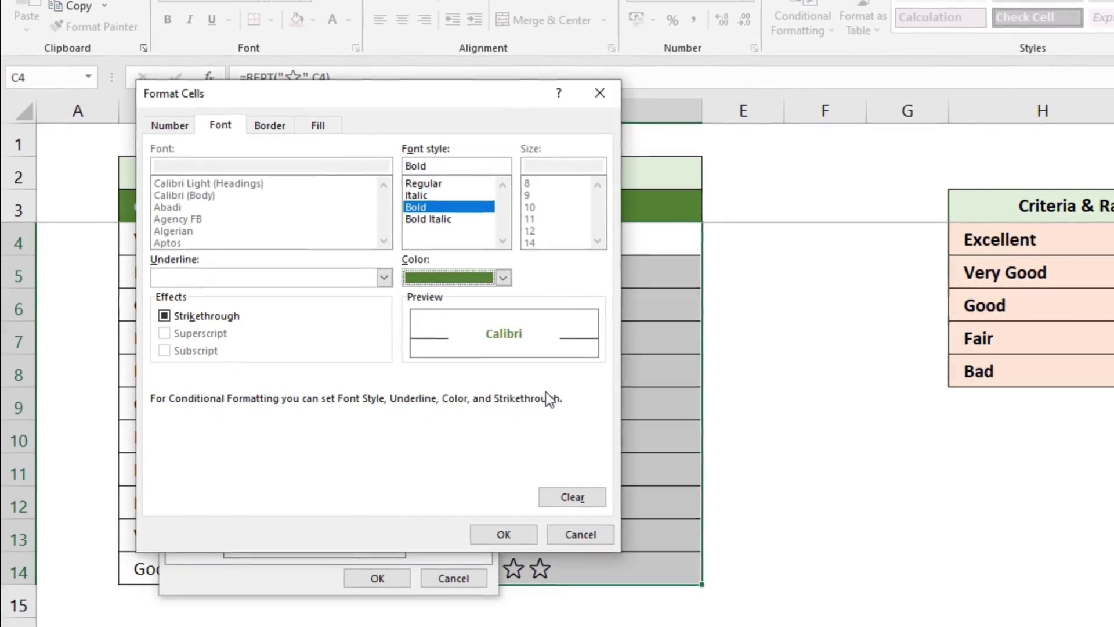
click(499, 535)
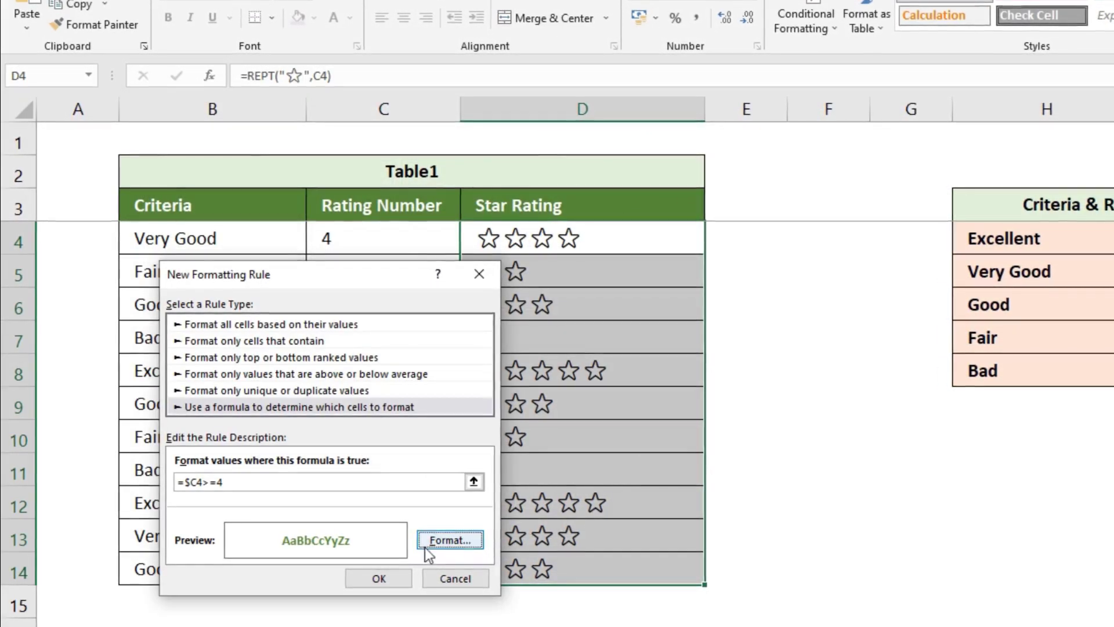
click(386, 577)
click(730, 457)
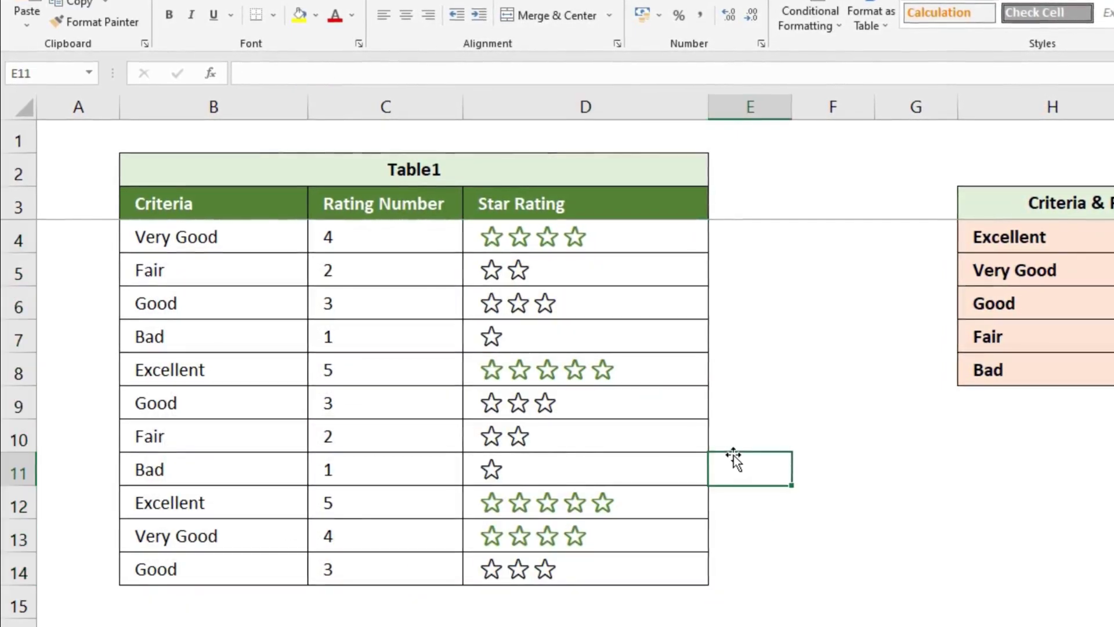
- Check the star color in Star Rating cells D4, D8, D12 and D13
click(673, 232)
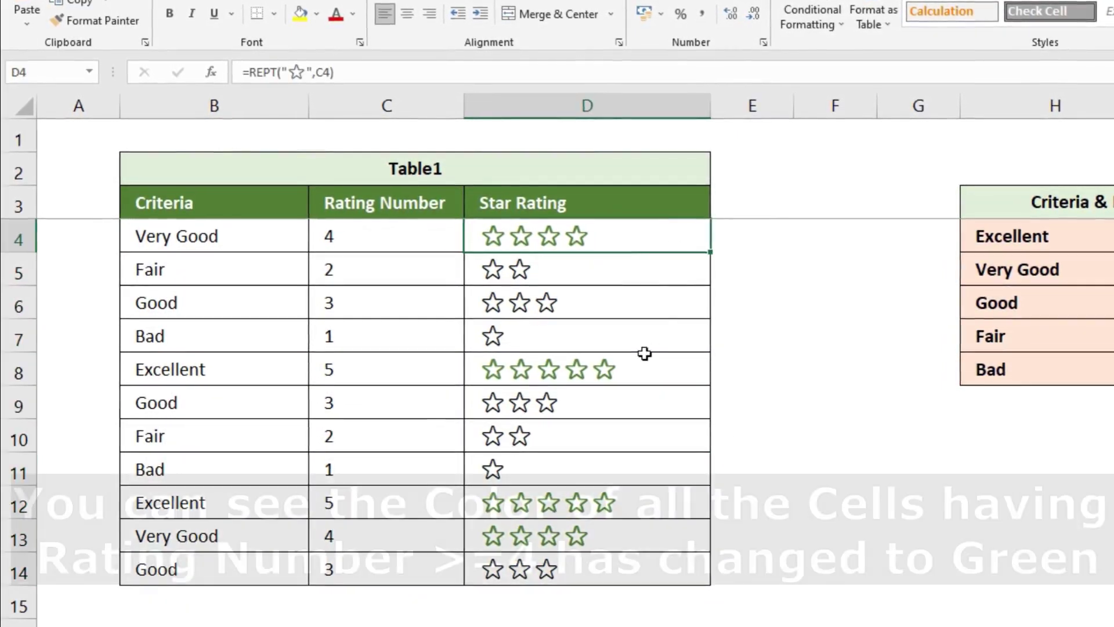
click(639, 365)
click(638, 503)
click(638, 535)
- Start another conditional formatting rule for star ratings D4:D14, using a formula to determine which cells to format
drag(592, 231, 569, 571)
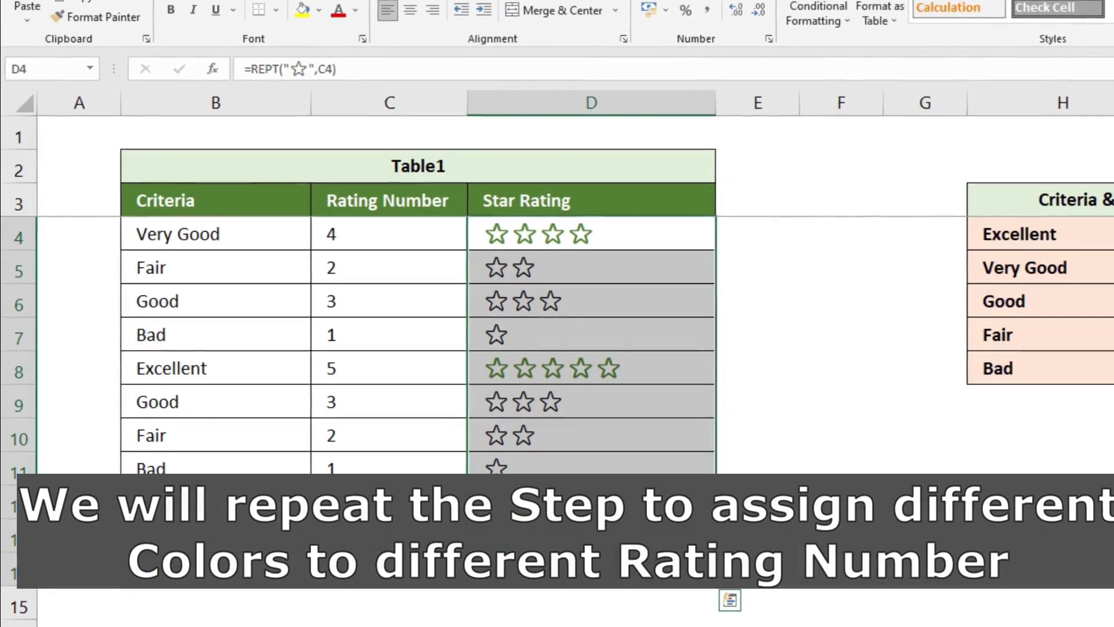
click(848, 27)
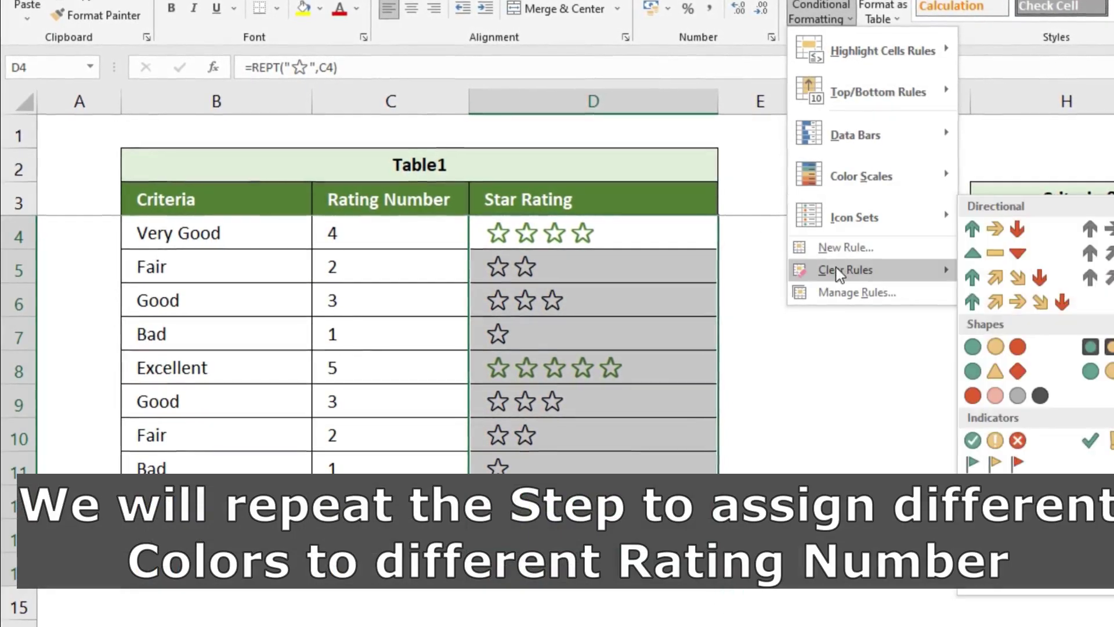
click(833, 256)
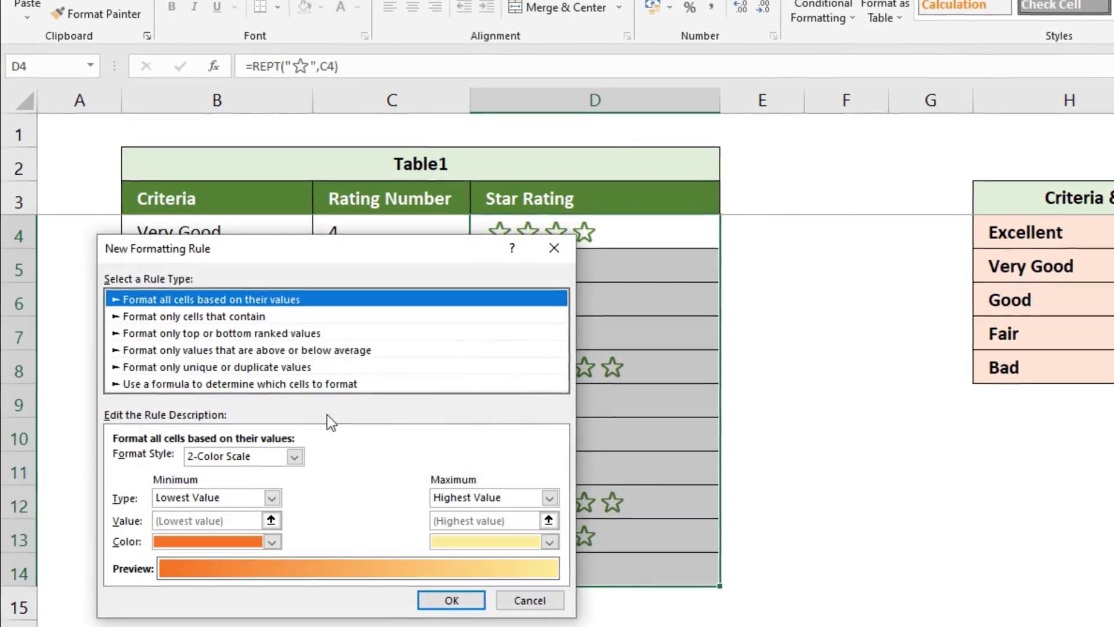
click(291, 388)
drag(311, 251, 420, 280)
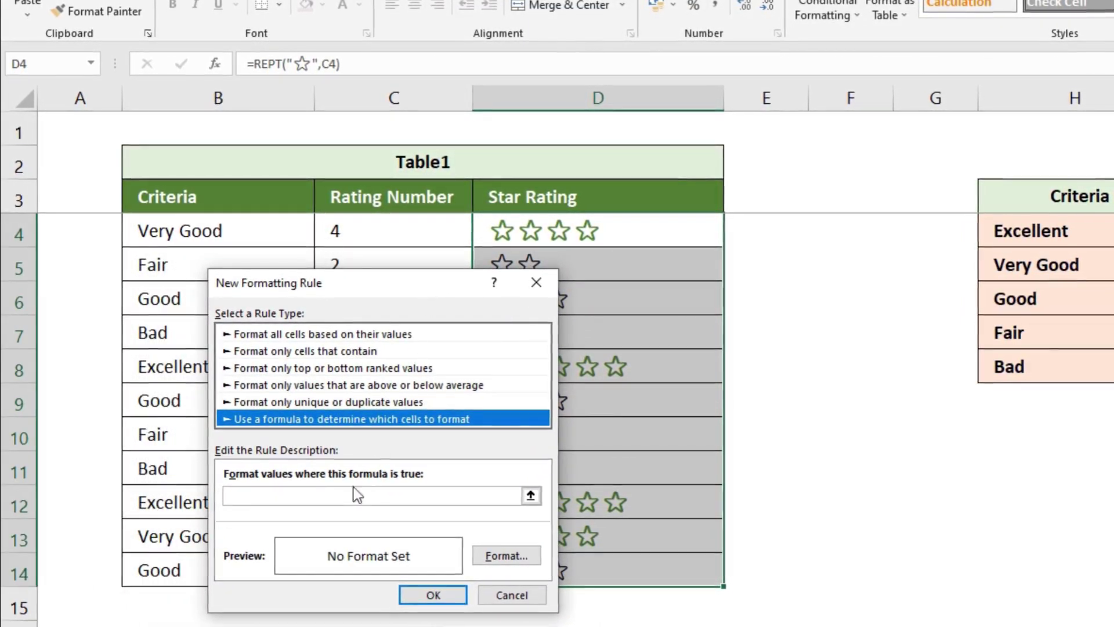
- Enter the rule formula =$C4=3, keeping only the column of the Rating Number reference locked
click(291, 495)
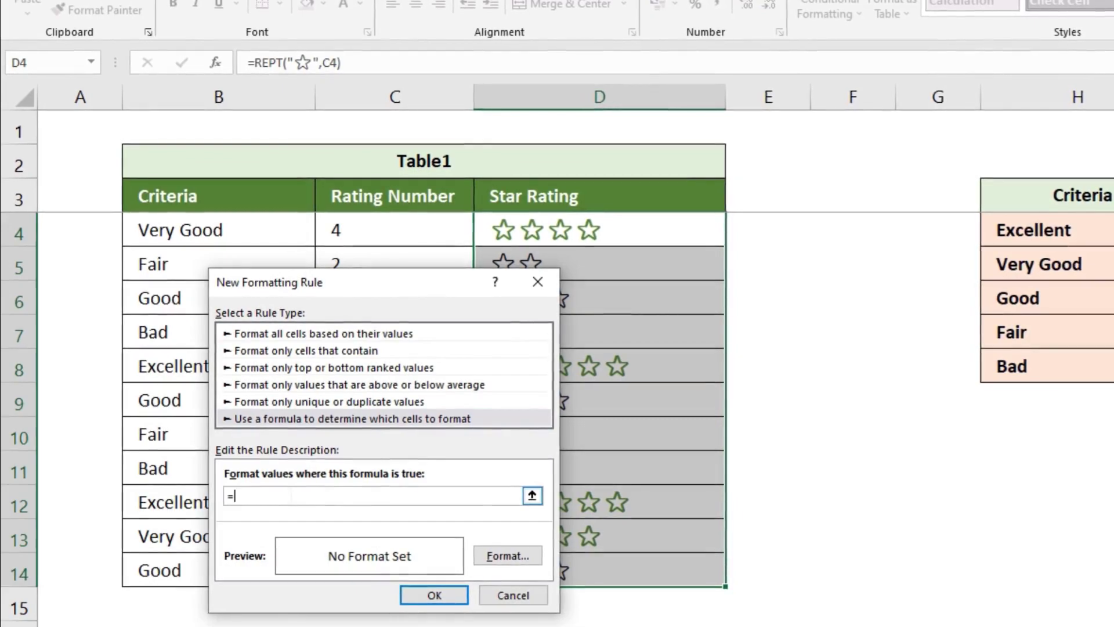
text(=)
click(365, 227)
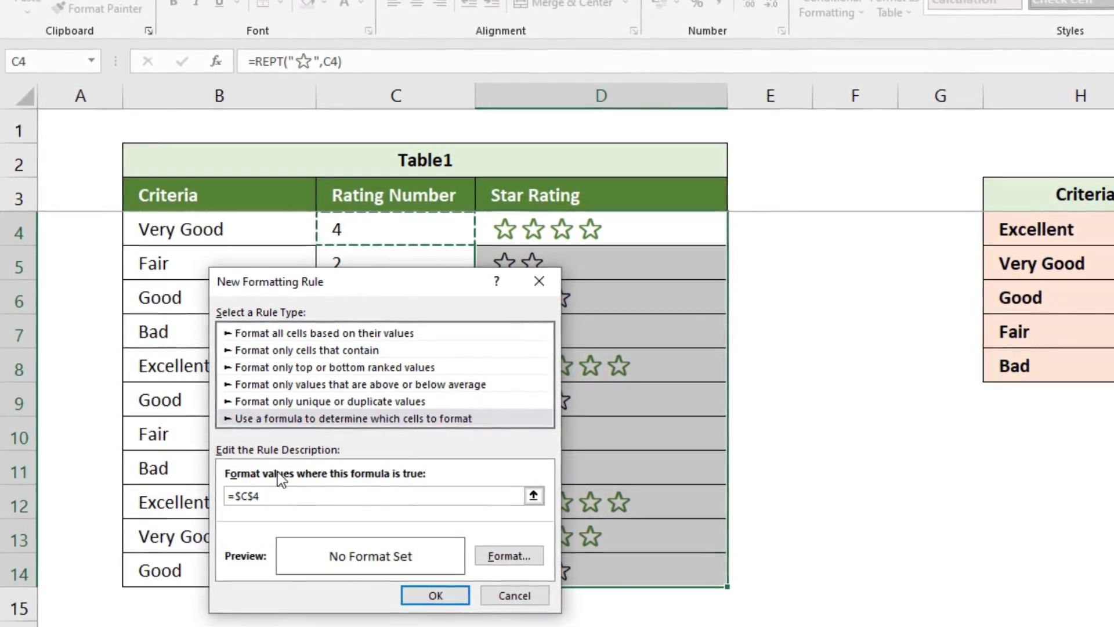
click(255, 495)
key(BackSpace)
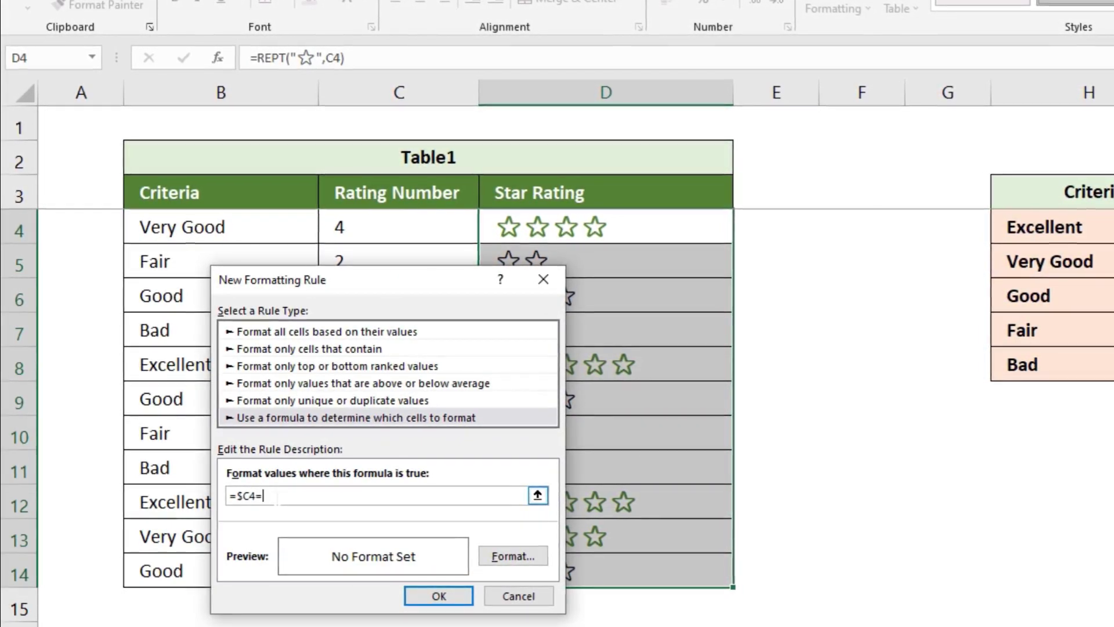
text(3)
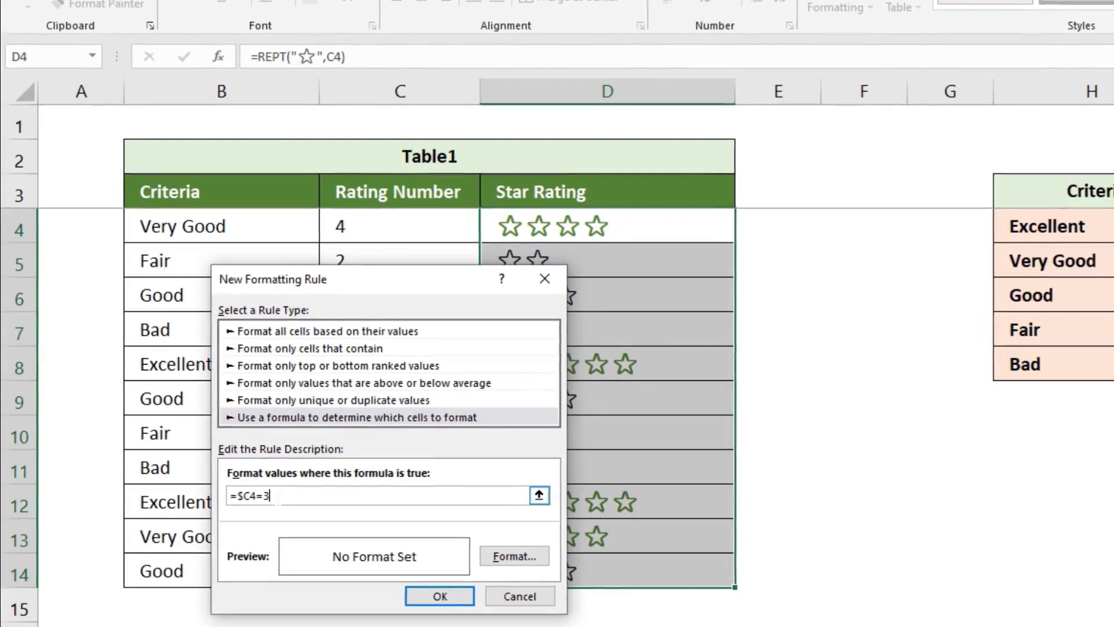
- Give the rule a bold font in Gold, Accent 4, Lighter 40% and apply it to the star ratings
click(513, 556)
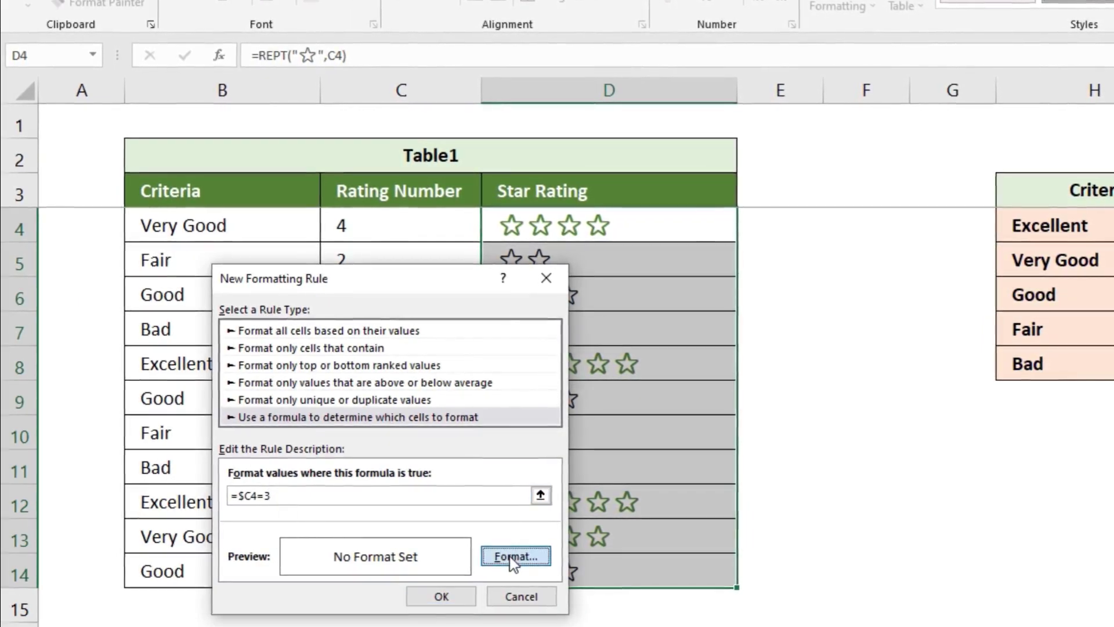
click(390, 277)
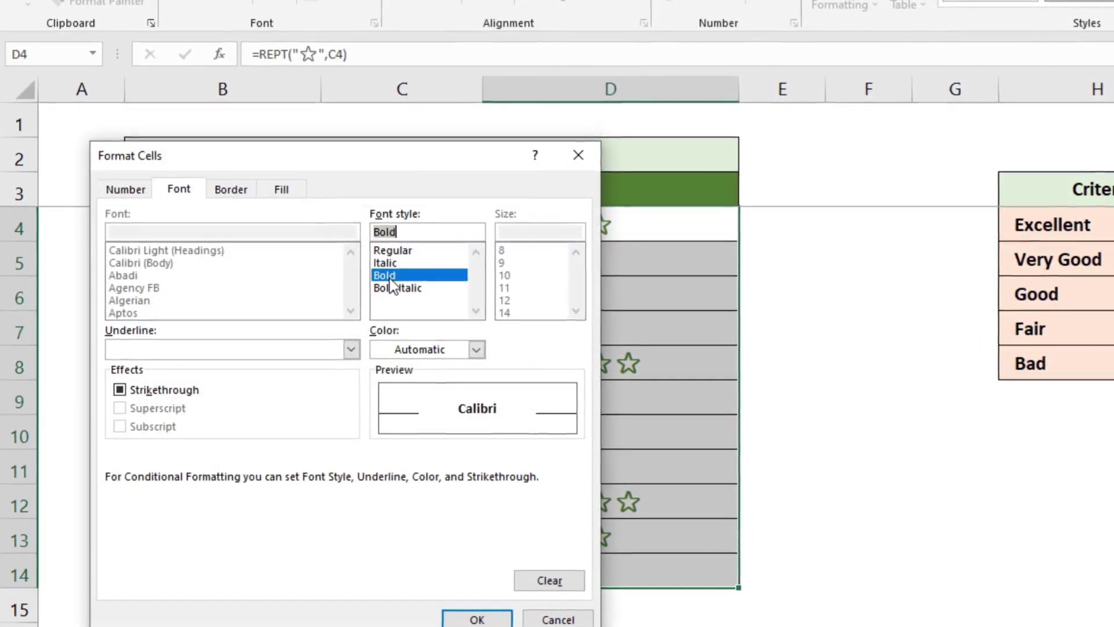
click(426, 349)
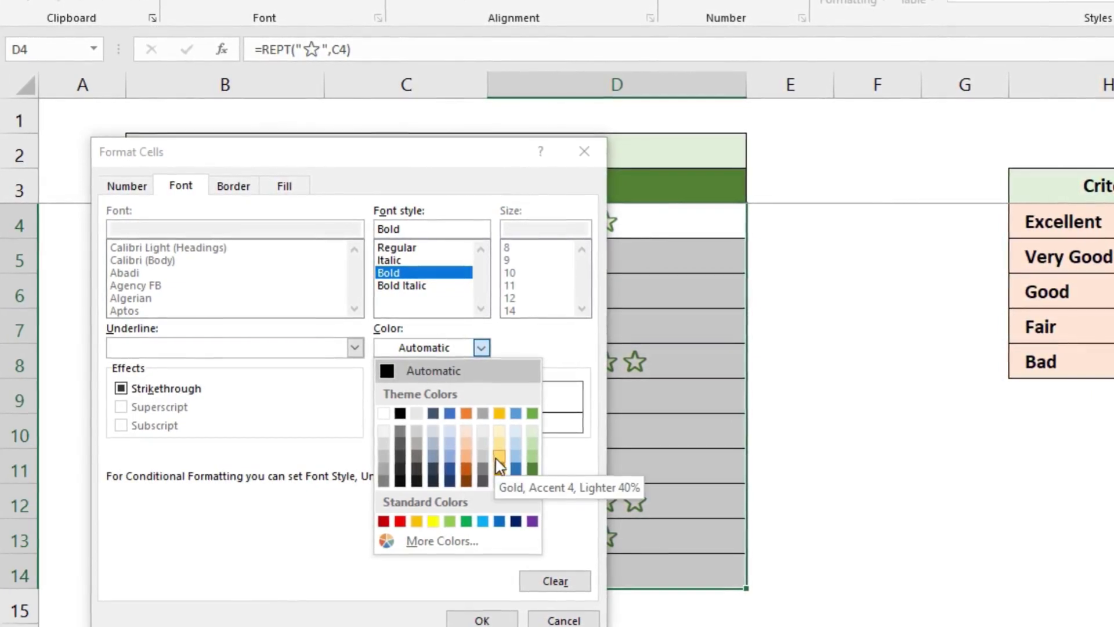
click(434, 521)
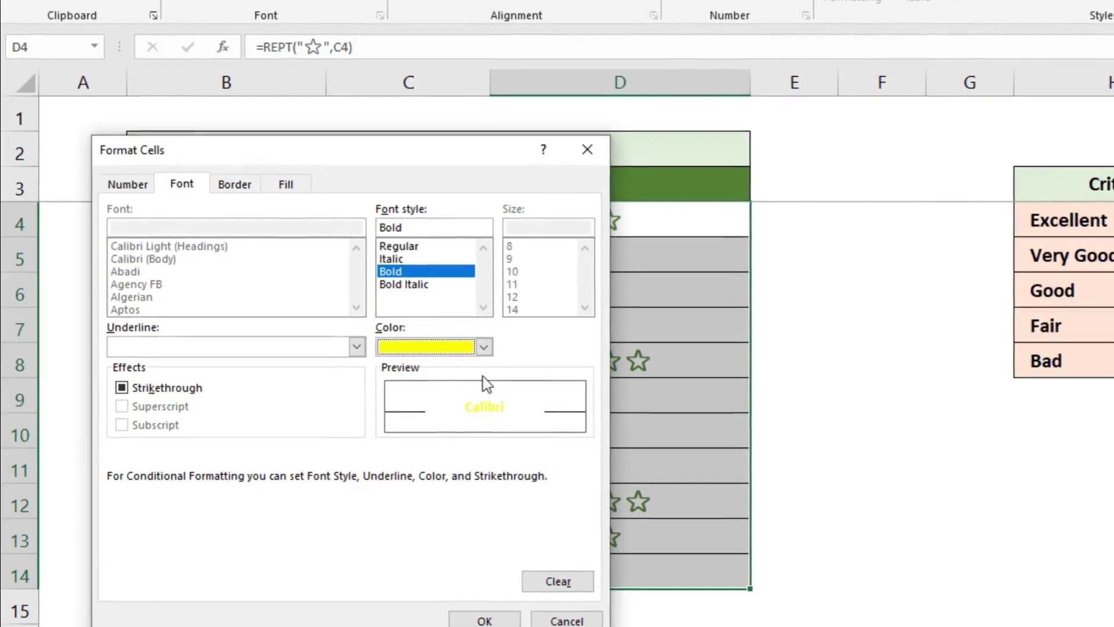
click(485, 348)
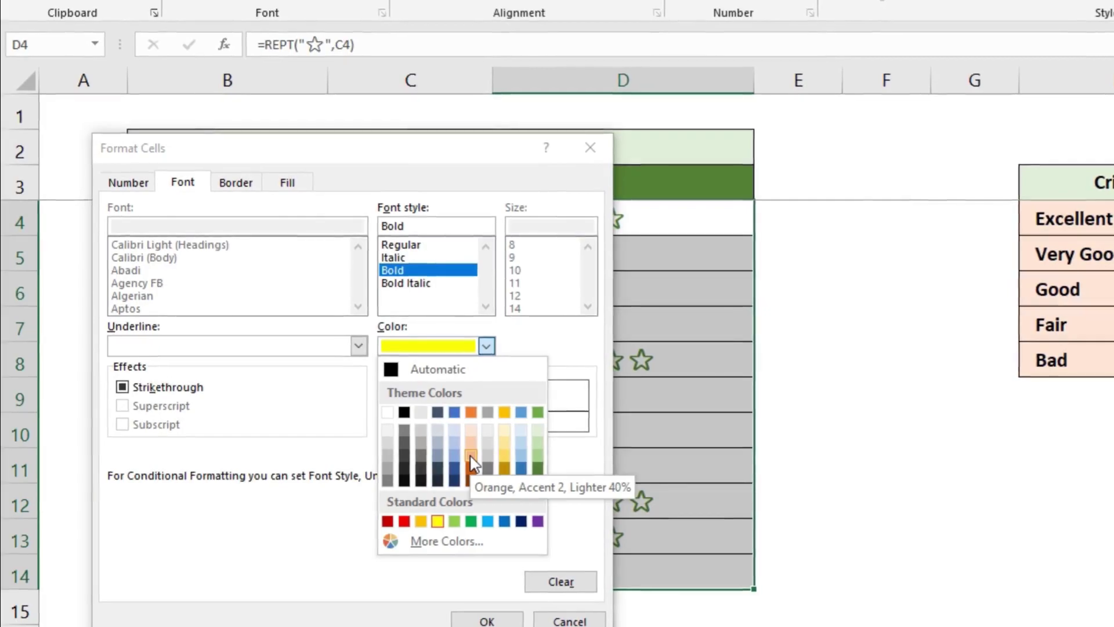
click(510, 458)
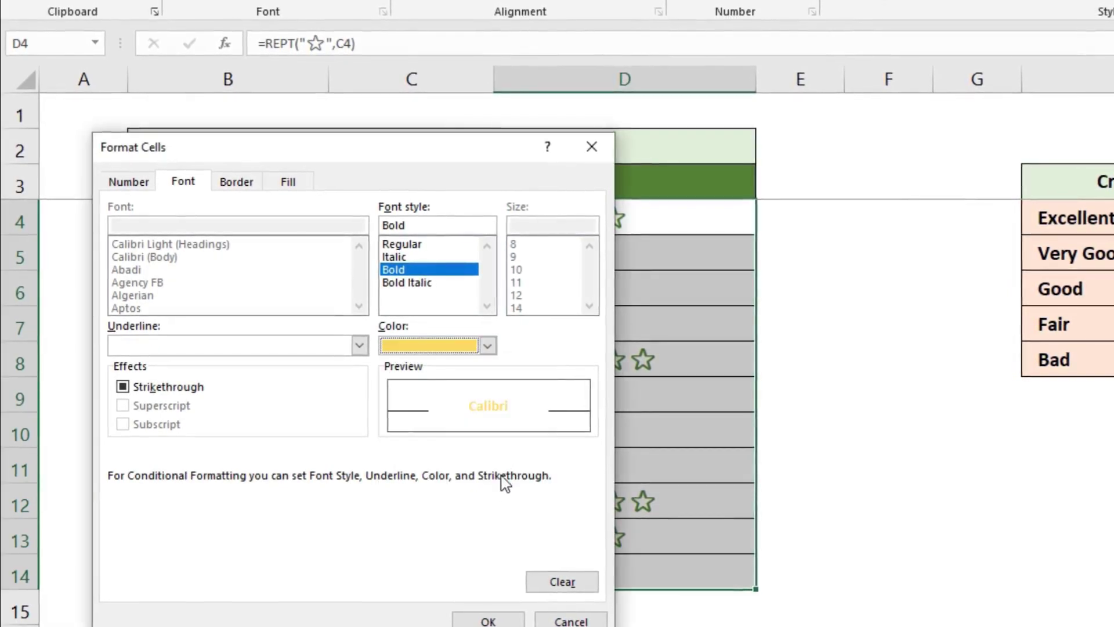
click(484, 618)
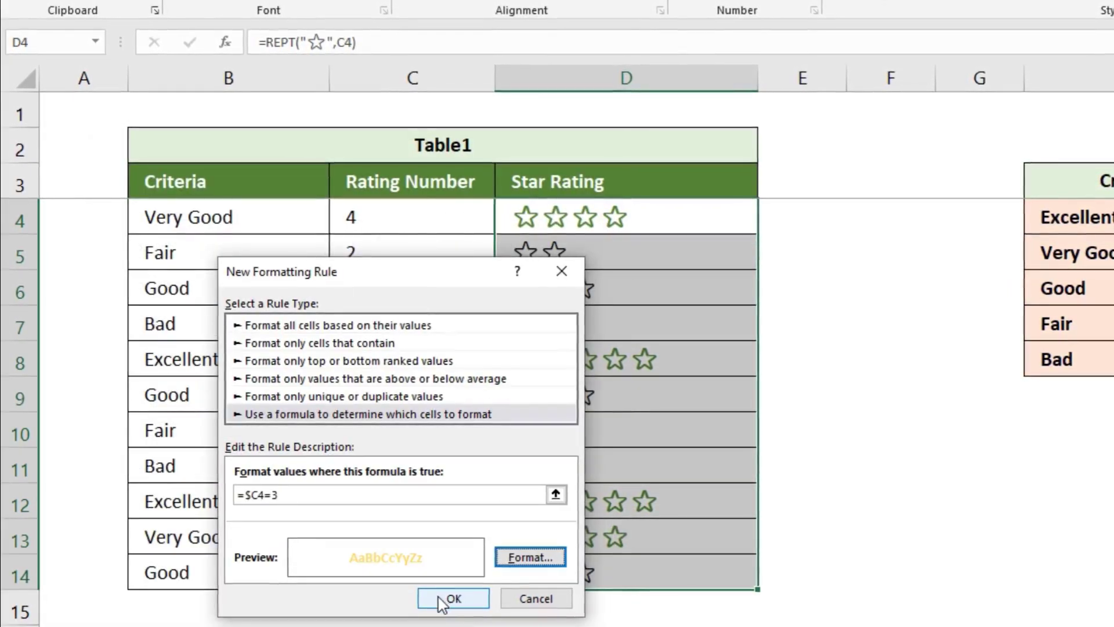
click(441, 596)
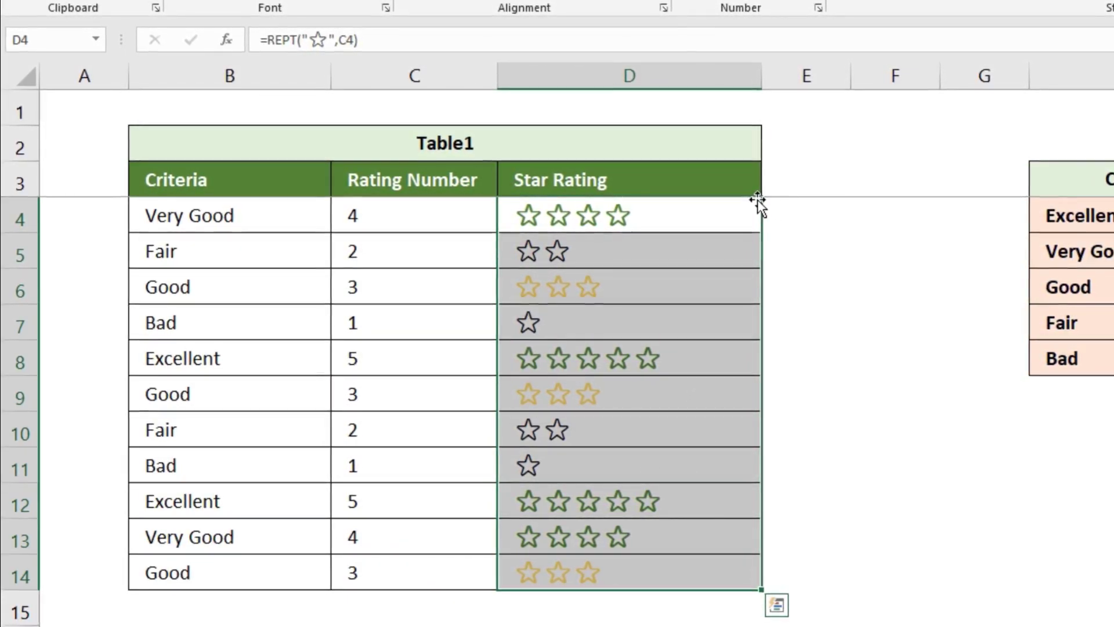
- Create a third formula-based conditional formatting rule for D4:D14 with the formula =$C4<=2
click(909, 1)
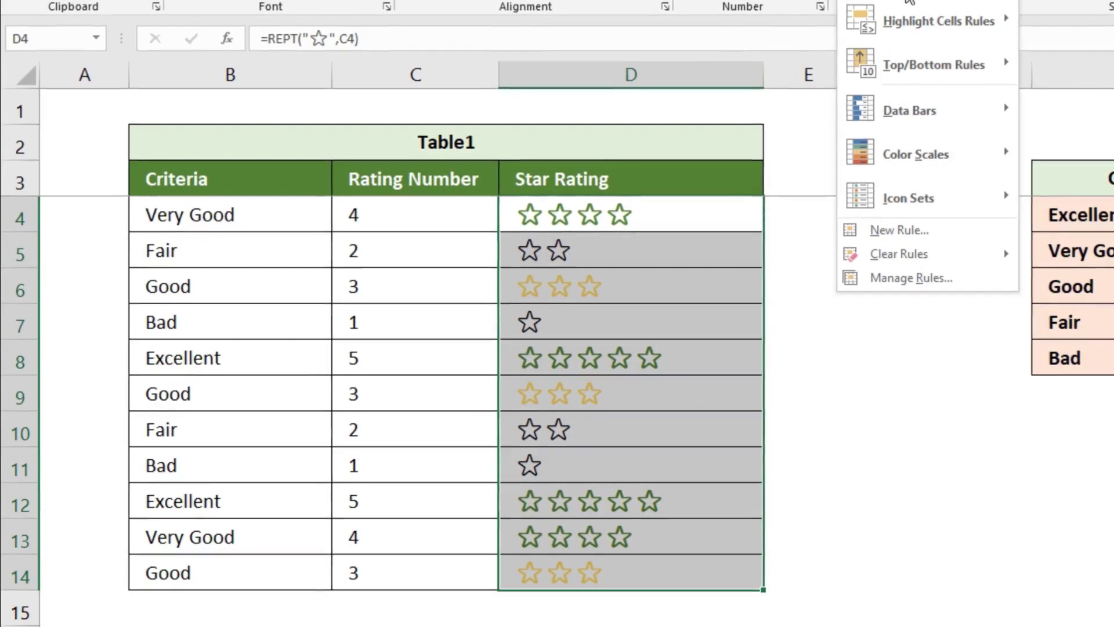
click(941, 235)
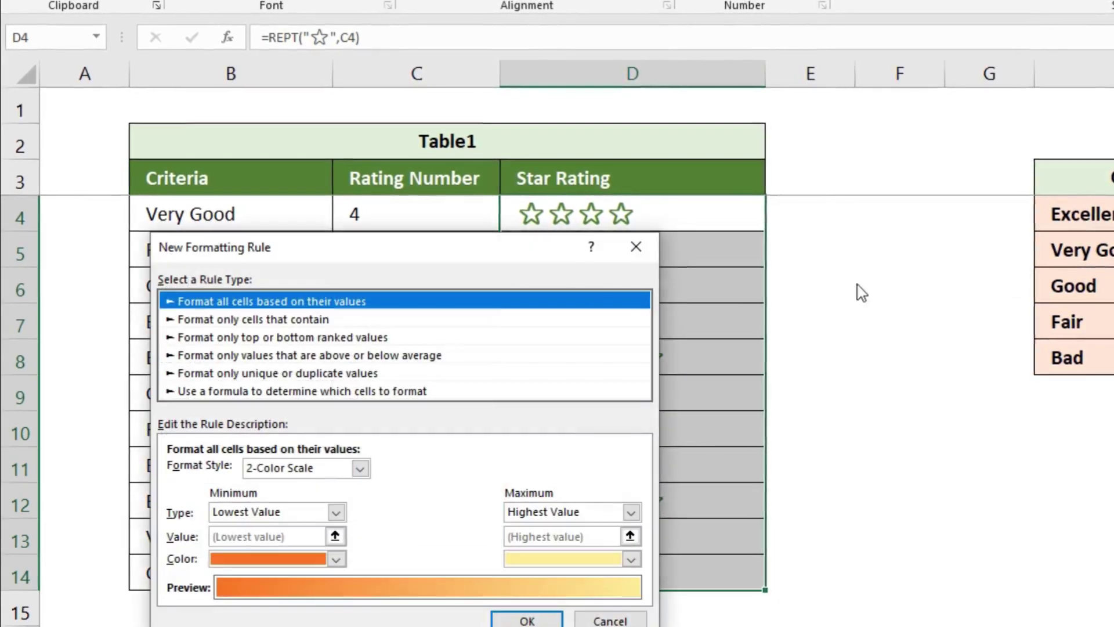
click(407, 393)
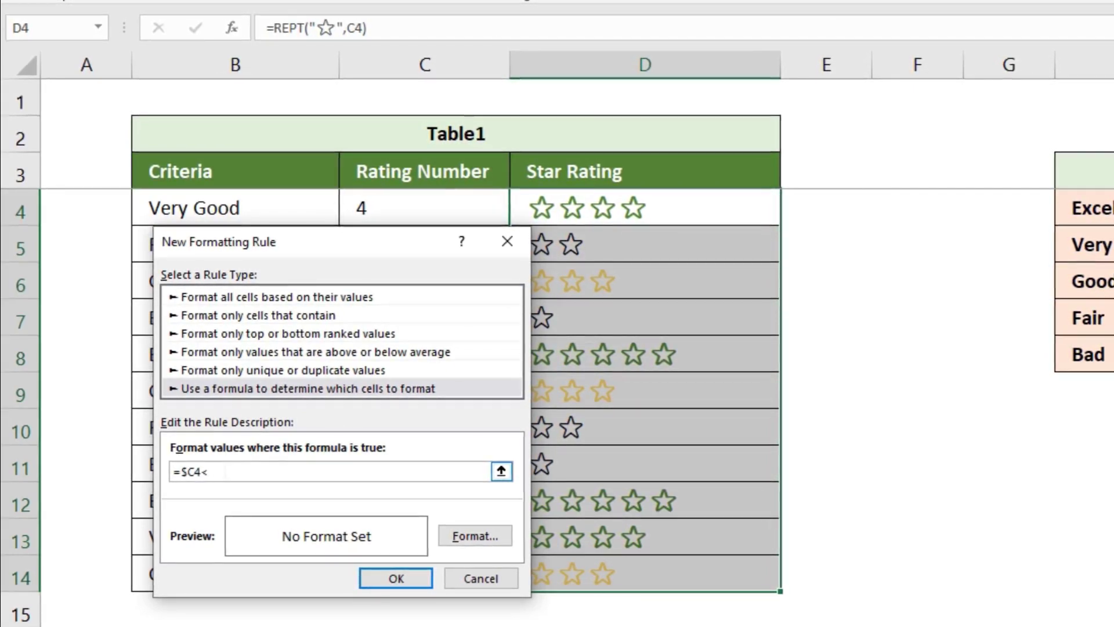
text(2)
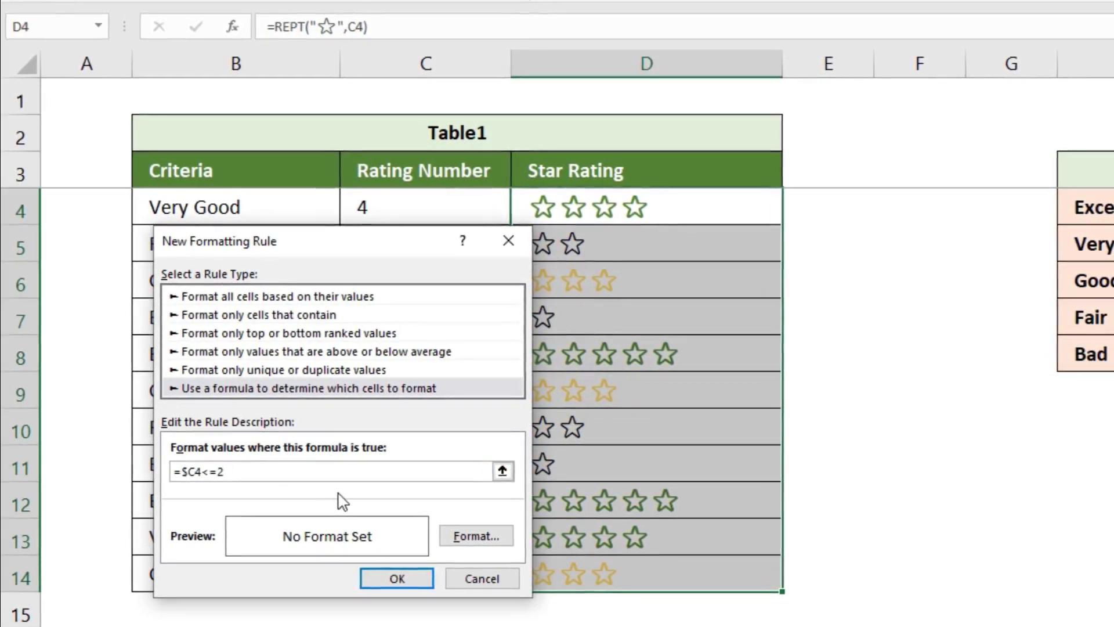
- Give the rule for ratings of 2 or less a bold, red font and apply it
click(475, 536)
click(490, 276)
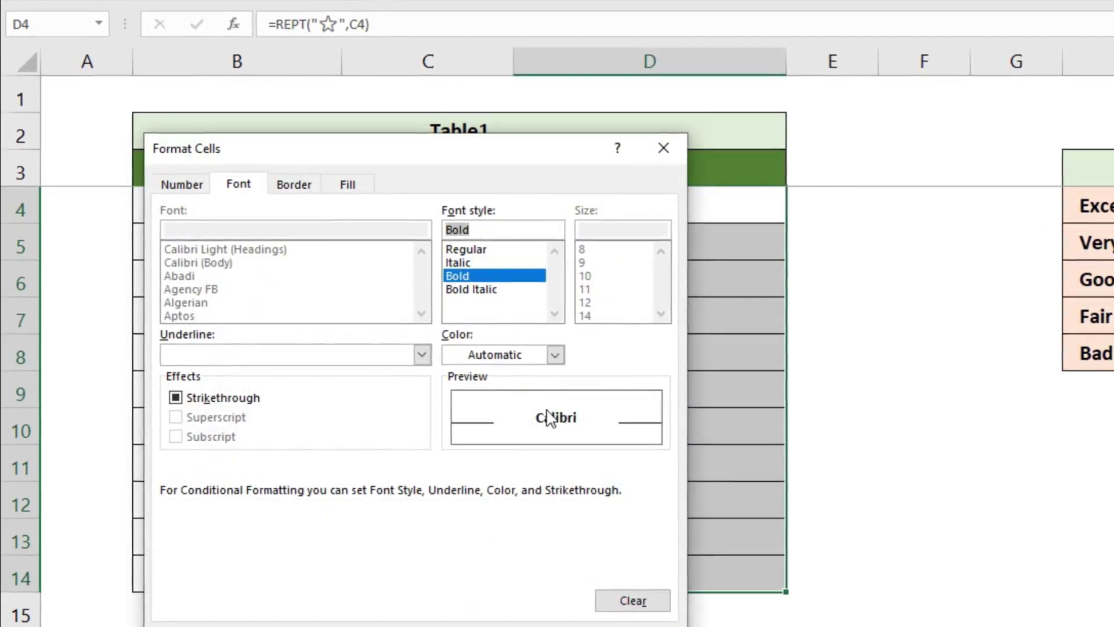
click(514, 357)
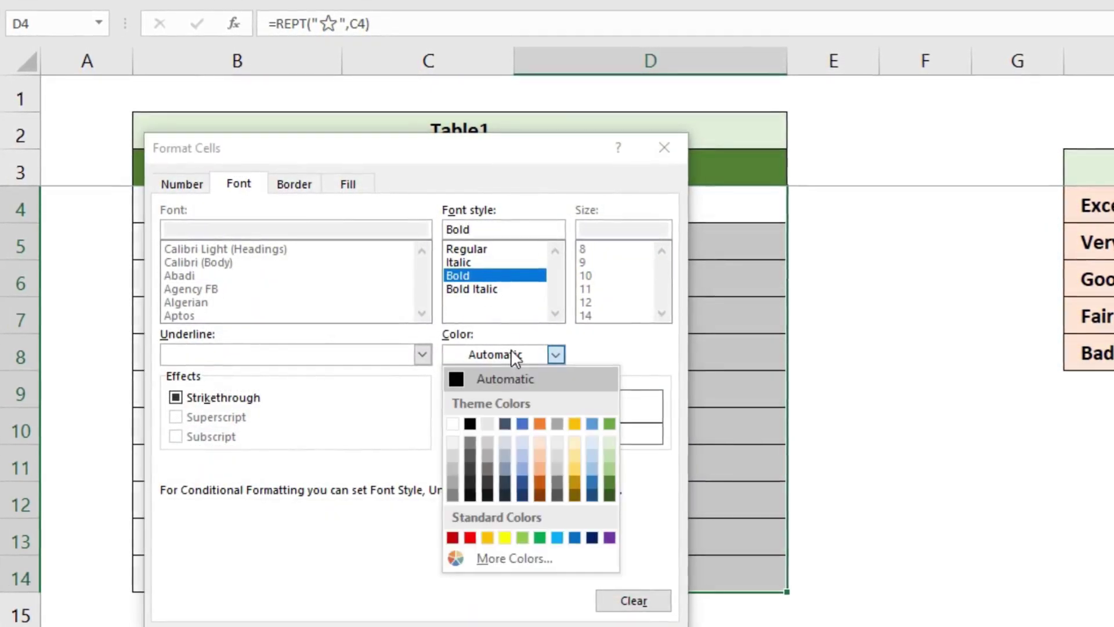
click(464, 538)
key(Return)
click(428, 582)
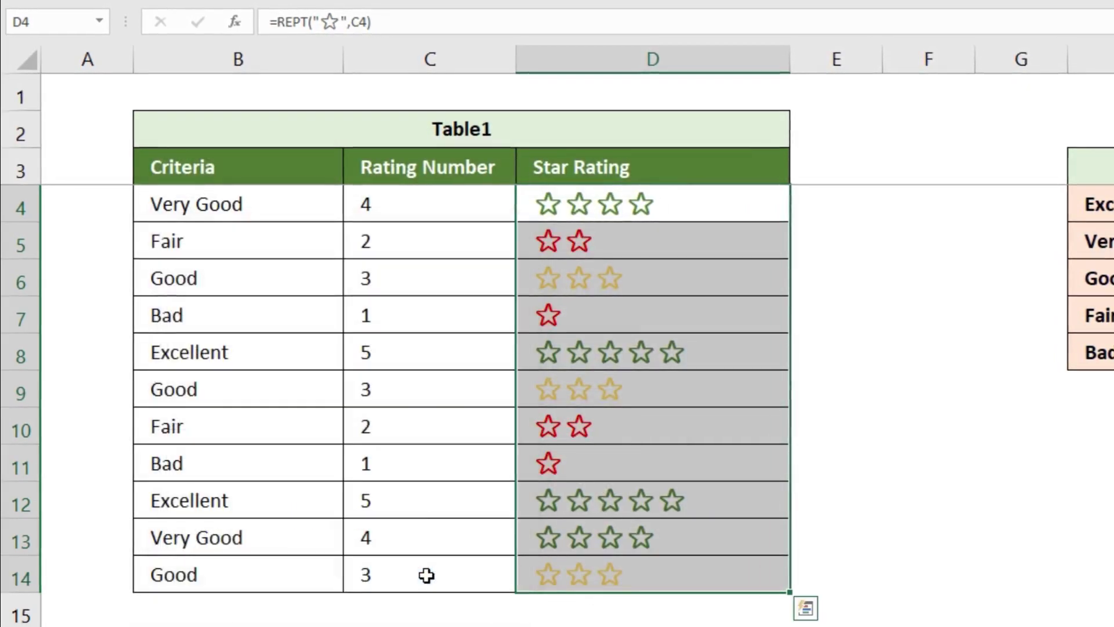
- Check the star colors across Star Rating cells D4:D14
click(914, 547)
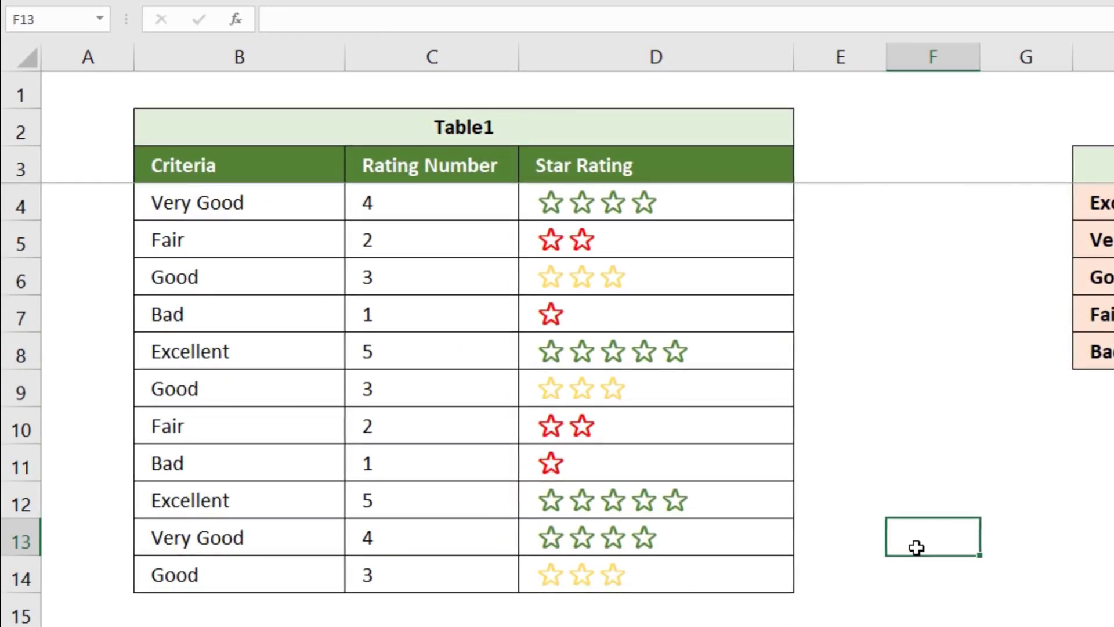
drag(697, 209, 763, 545)
click(816, 515)
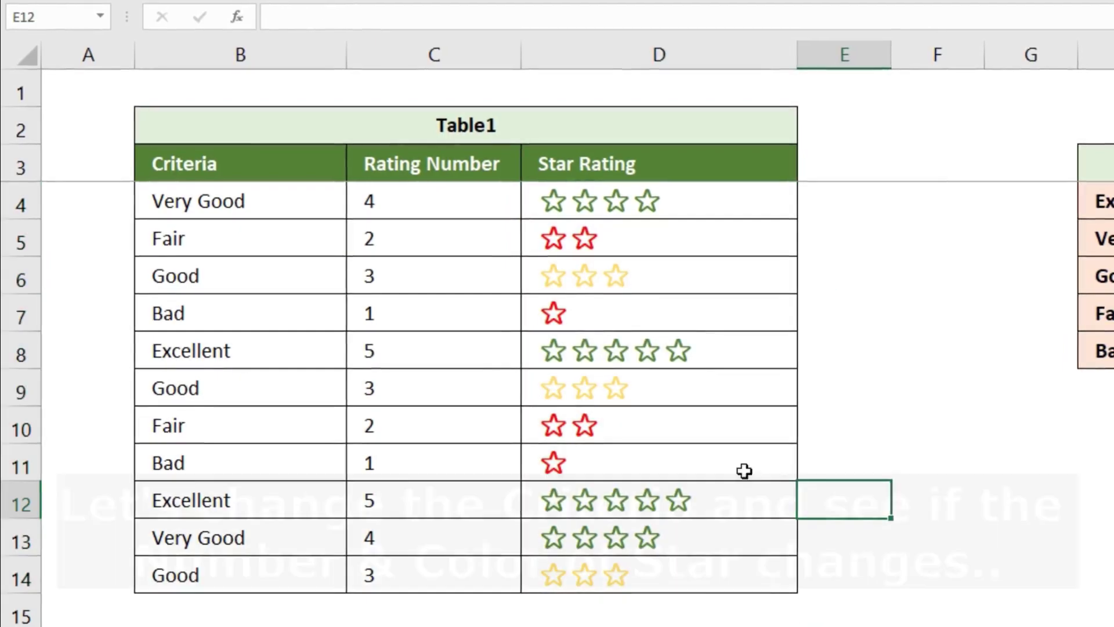
- Change the criteria in B5 to Very Good and in B7 to Excellent using their dropdown lists
click(274, 246)
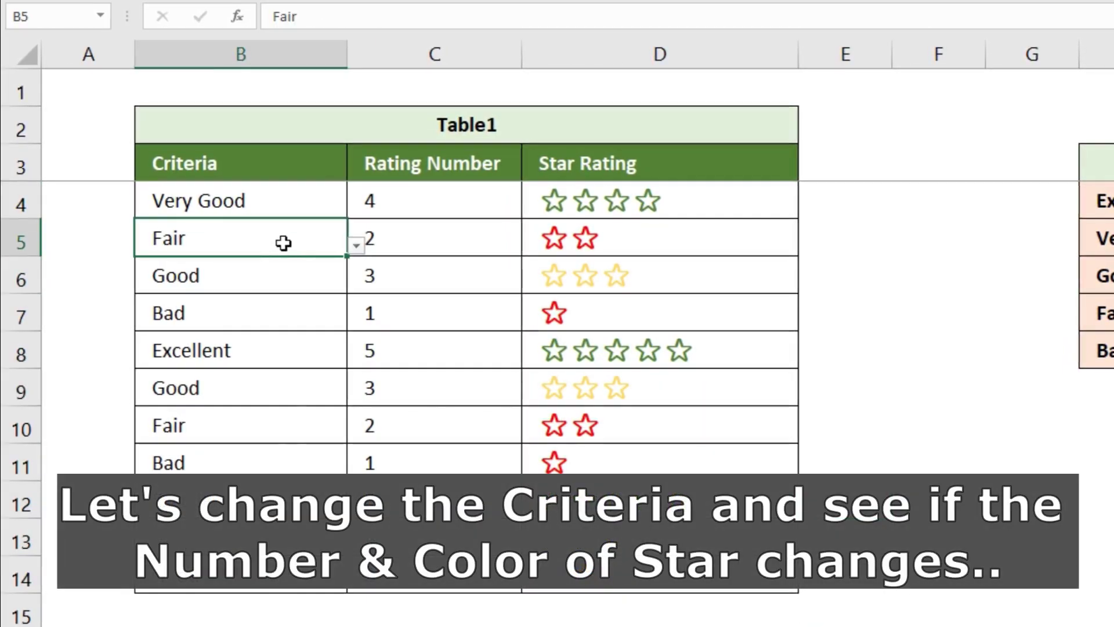
click(355, 244)
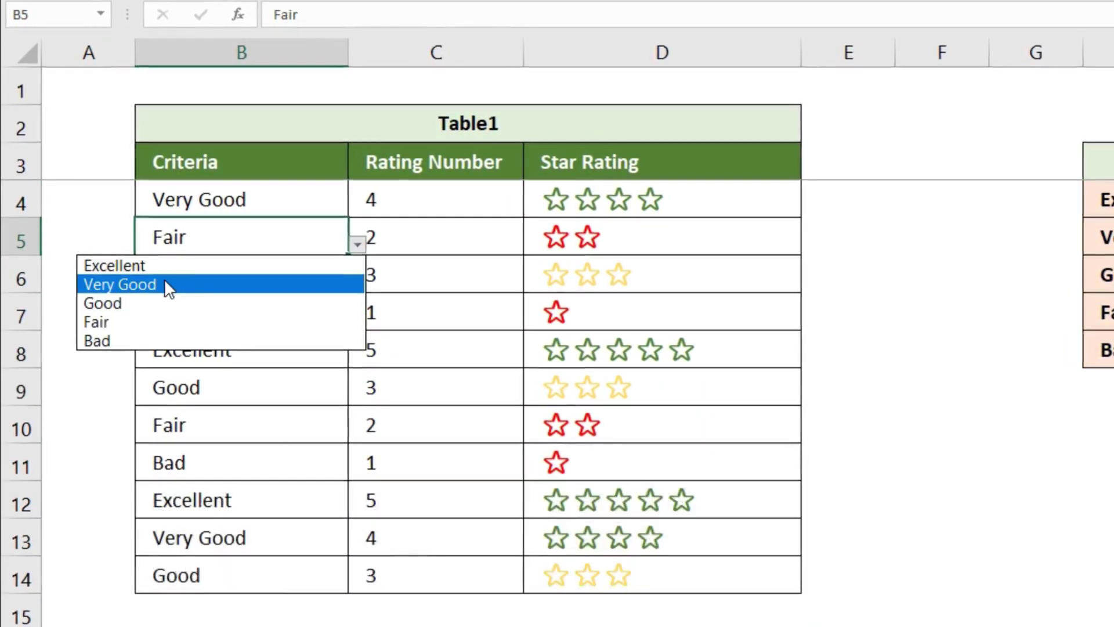
click(164, 281)
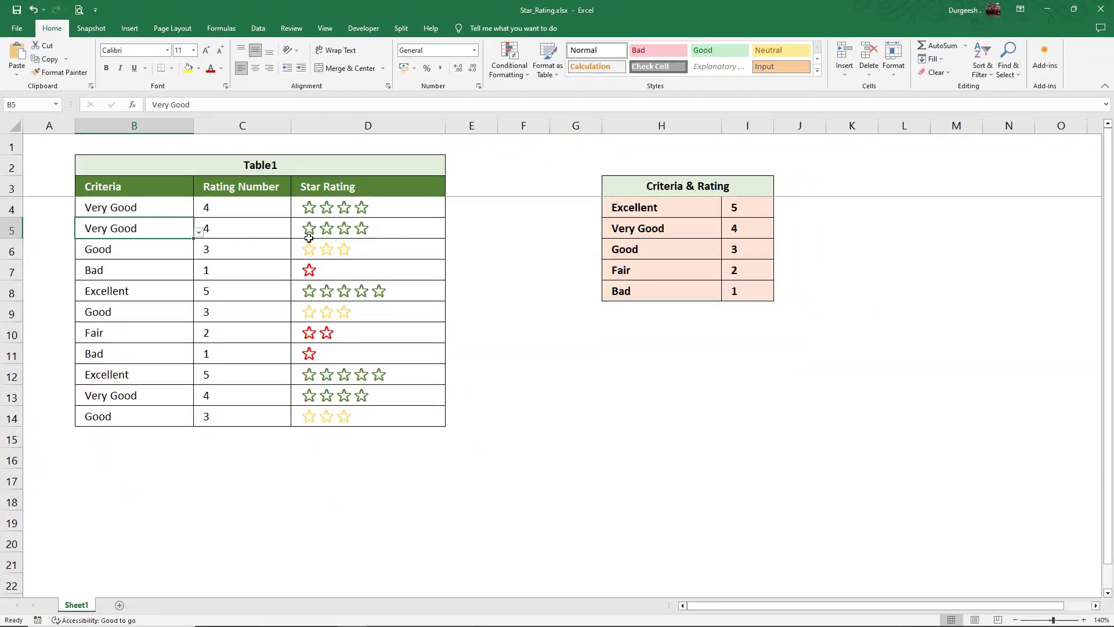
click(613, 243)
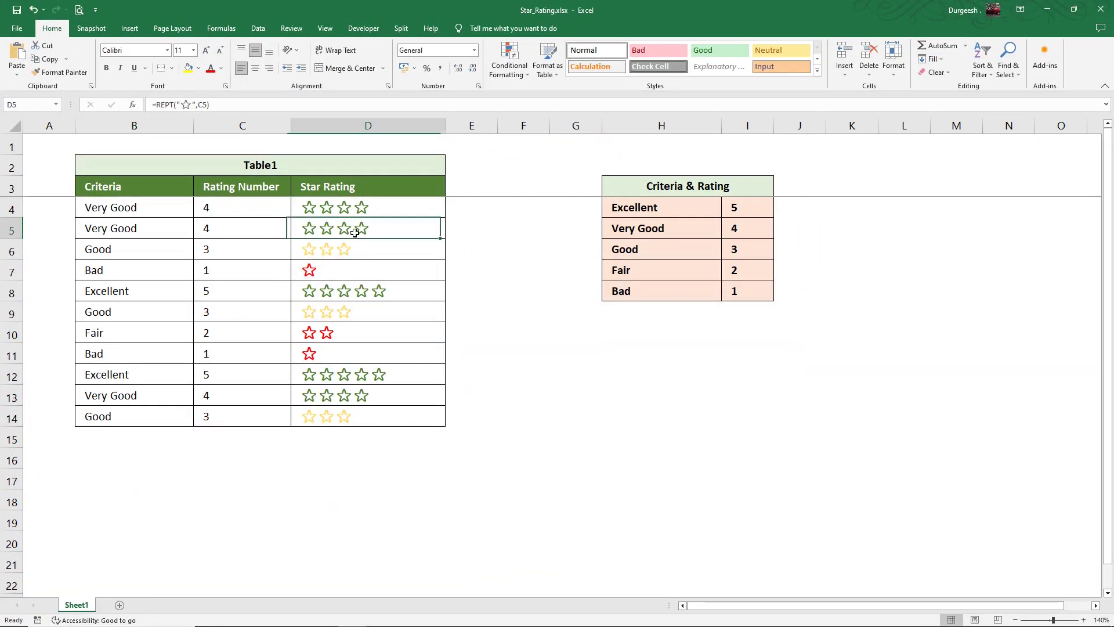
click(135, 271)
click(198, 276)
click(139, 285)
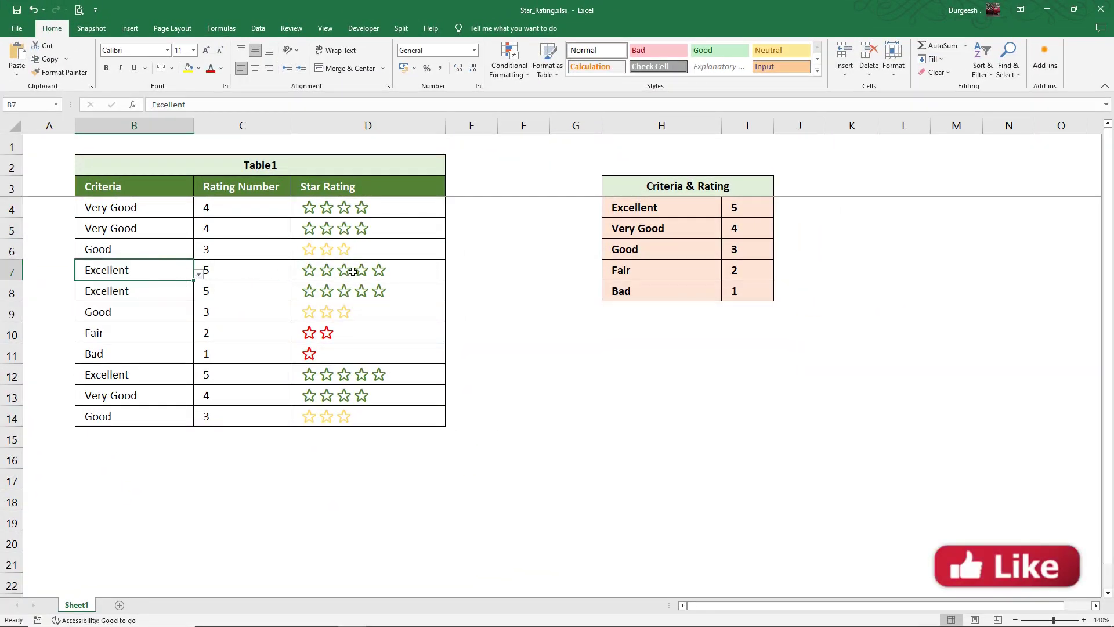
- Change the criteria in B10 to Very Good and in B11 to Excellent
click(184, 337)
click(198, 337)
click(113, 359)
click(198, 359)
click(79, 413)
click(198, 359)
click(115, 370)
- Change the criteria in B9 to Fair and in B14 to Bad
click(177, 314)
click(198, 317)
click(116, 358)
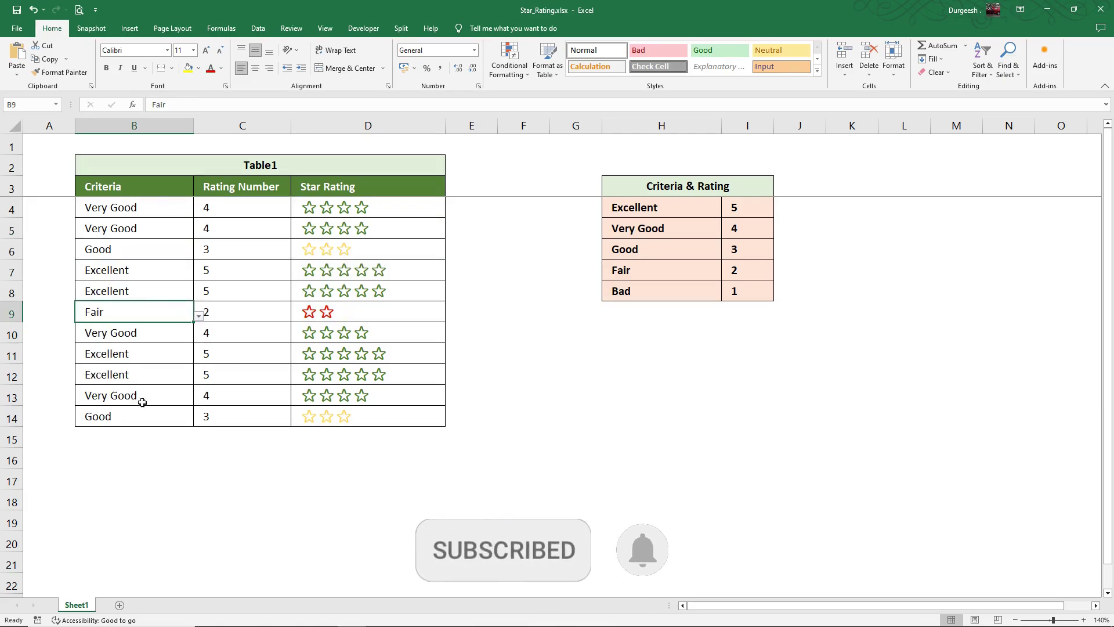
click(152, 415)
click(198, 420)
click(93, 473)
- Change the criteria in B6 to Bad and in B8 to Very Good
click(170, 251)
click(199, 257)
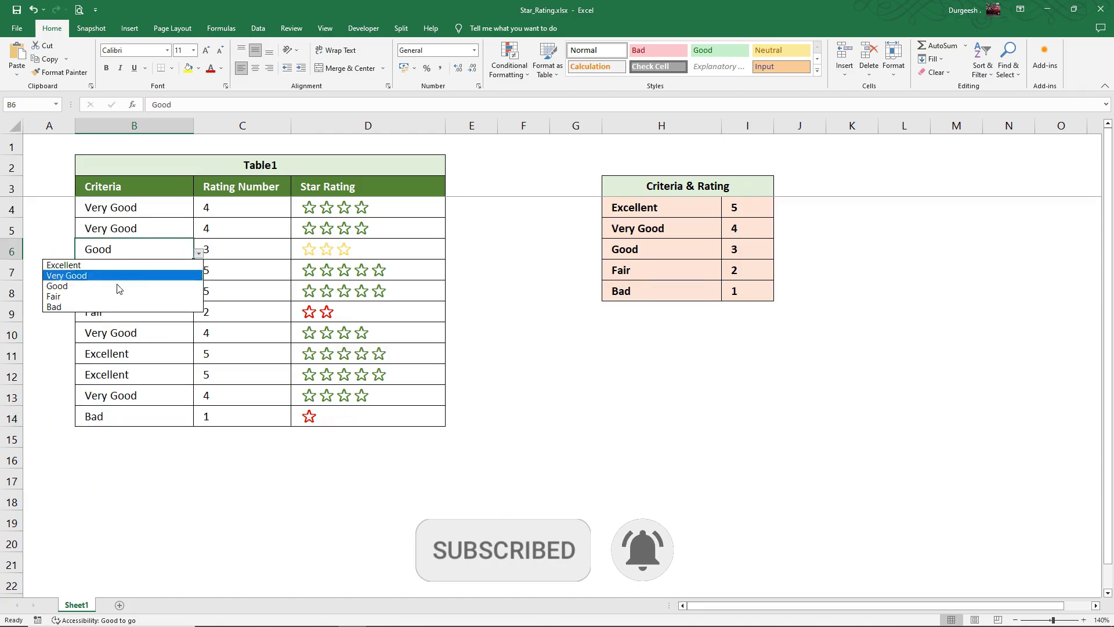
click(52, 306)
click(174, 290)
click(199, 295)
click(87, 336)
click(198, 295)
click(119, 314)
- Set the criteria in B4 and B8 to Good, and select the star ratings D4:D14
click(198, 211)
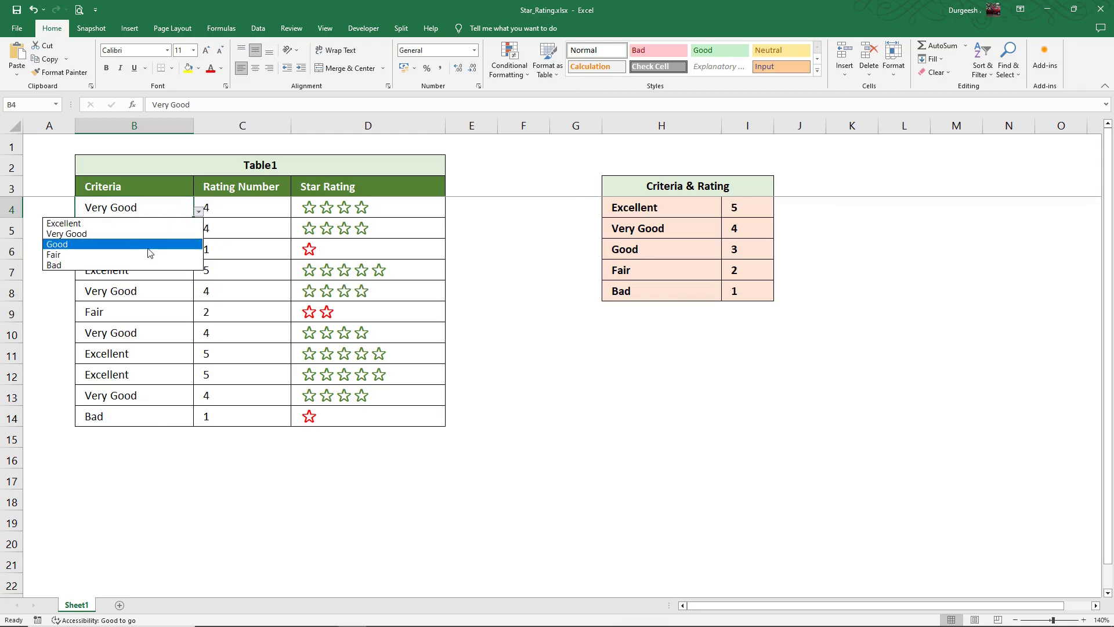
click(143, 248)
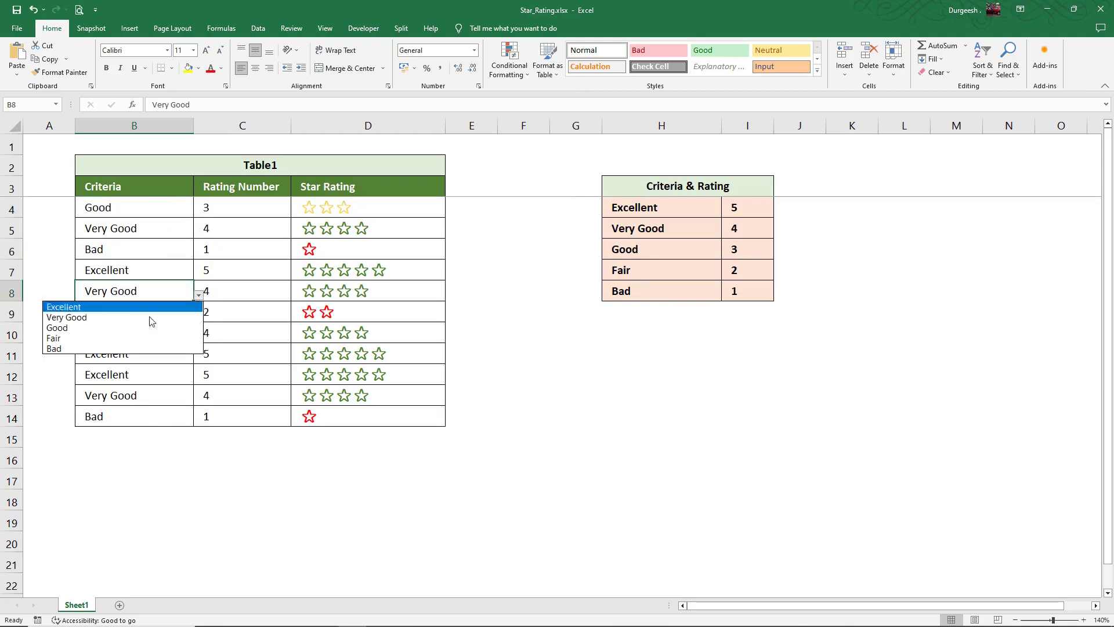
click(145, 327)
click(525, 403)
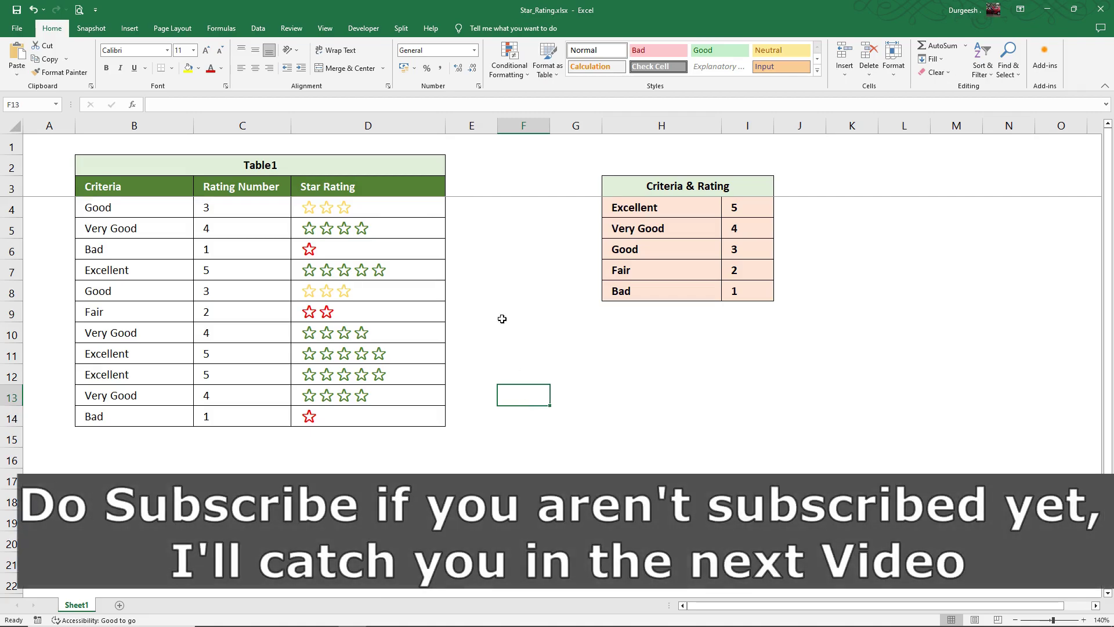
drag(401, 213, 378, 416)
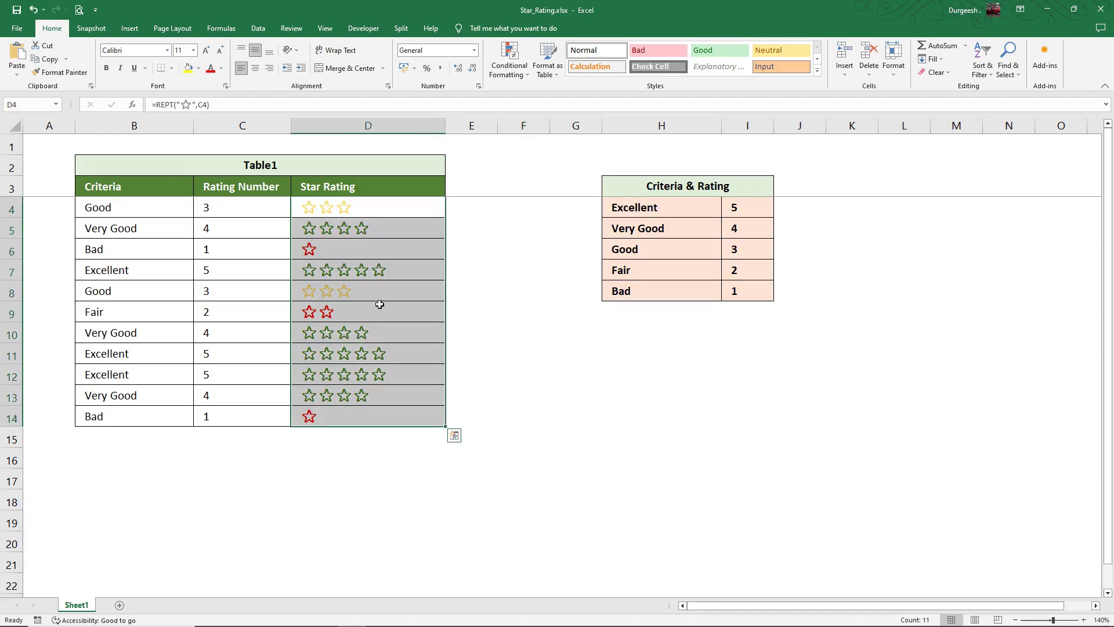